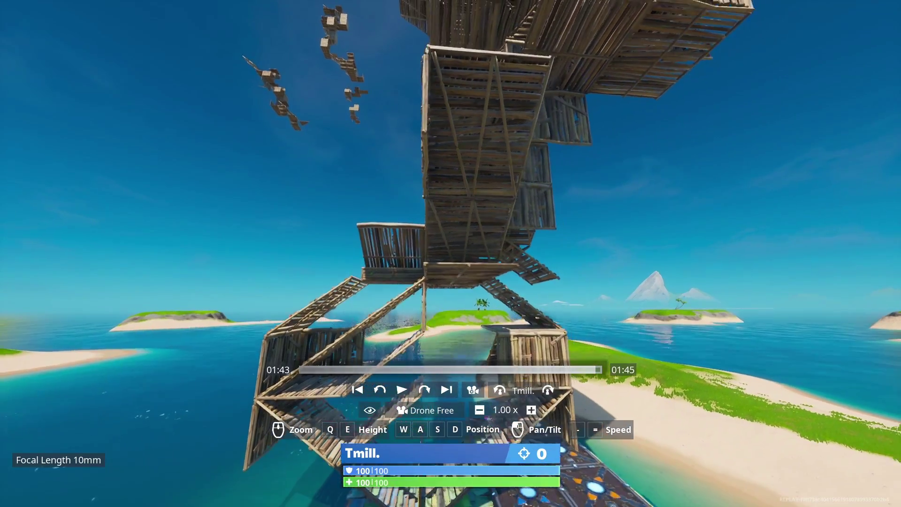
Position the Drone Free camera low in front of the wooden tower and its floating base in the replay
key(e)
key(a)
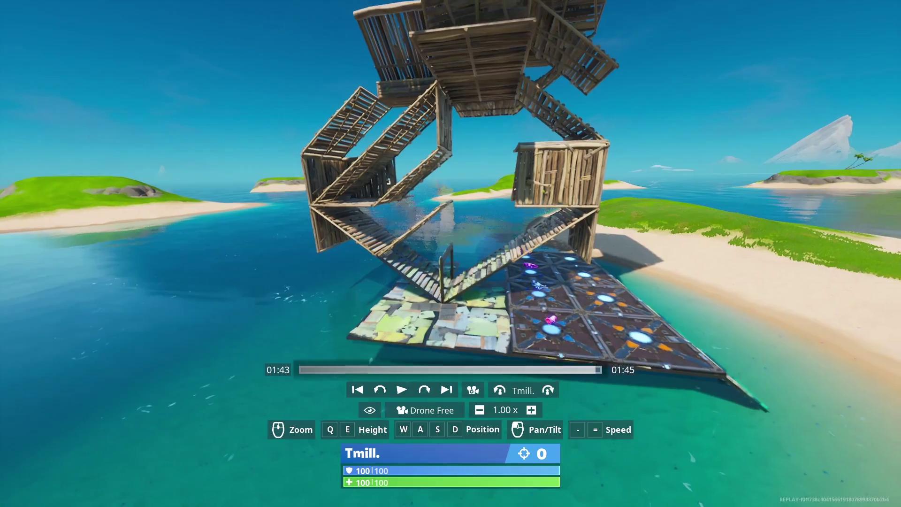
key(w)
key(a)
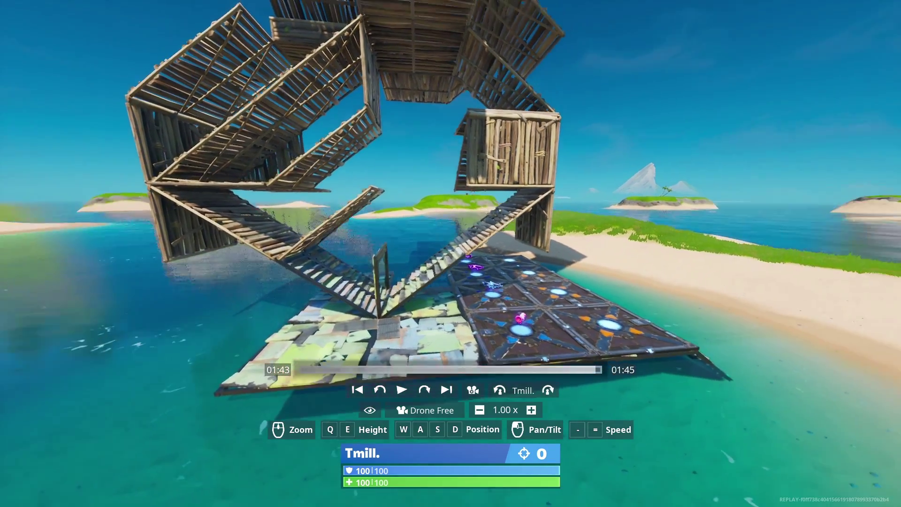
key(e)
key(q)
key(w)
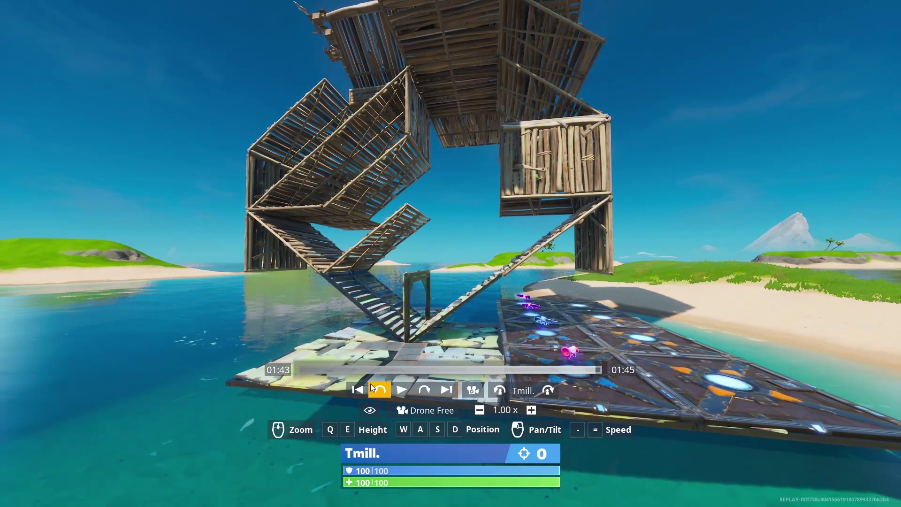
key(Escape)
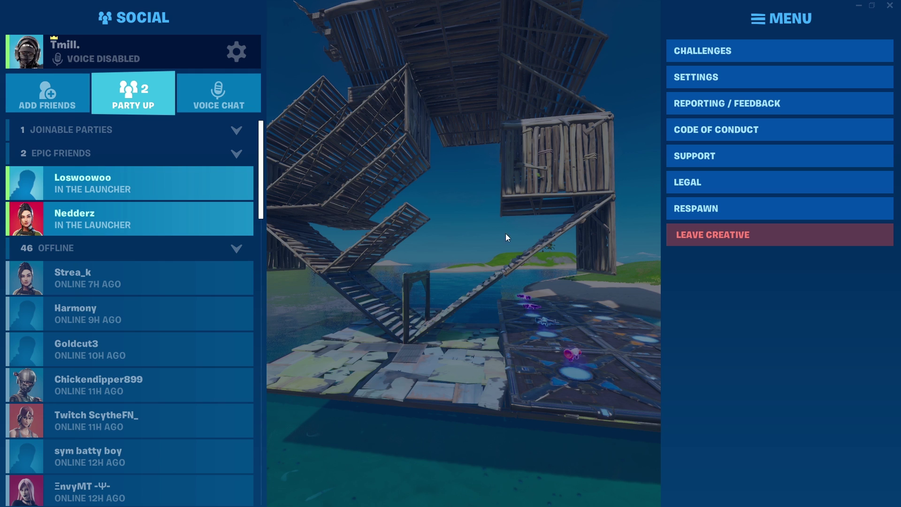
key(Escape)
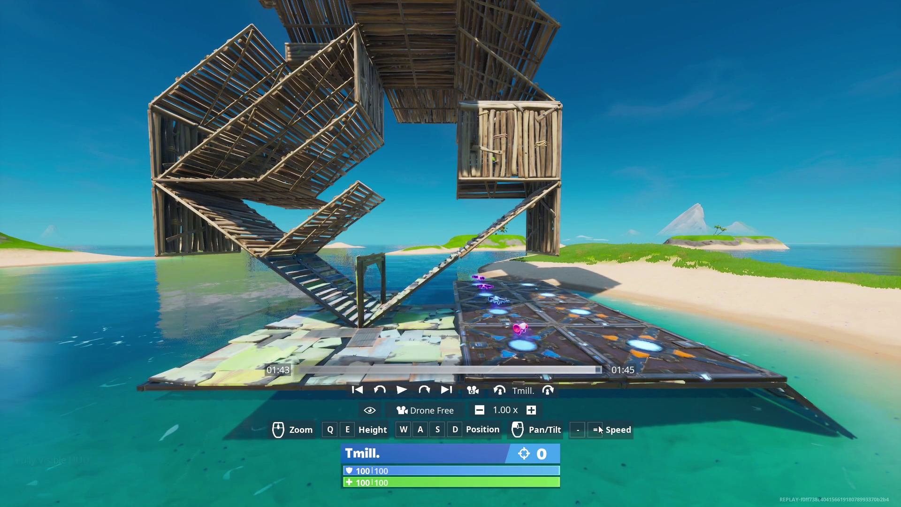
Lower the drone camera speed and fly it from the base up around the wooden tower with the HUD fully hidden
key(minus)
key(minus)
key(minus)
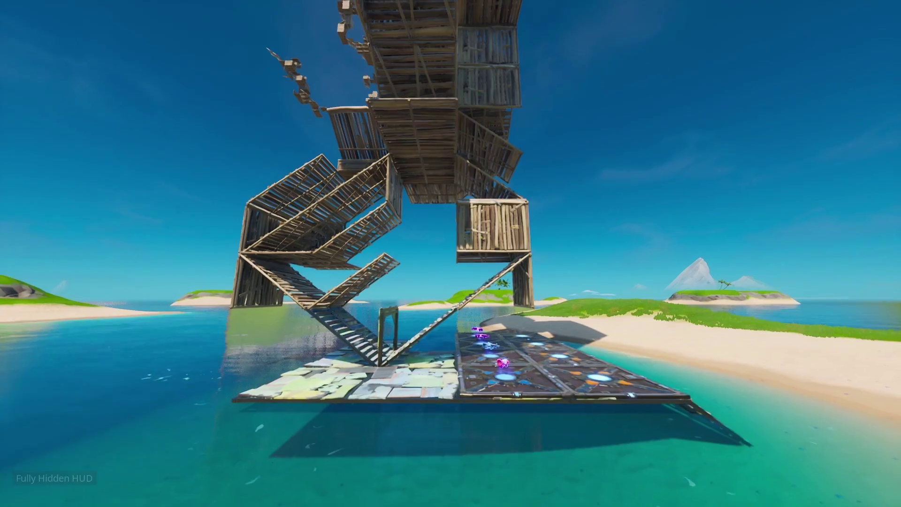
key(s)
key(w)
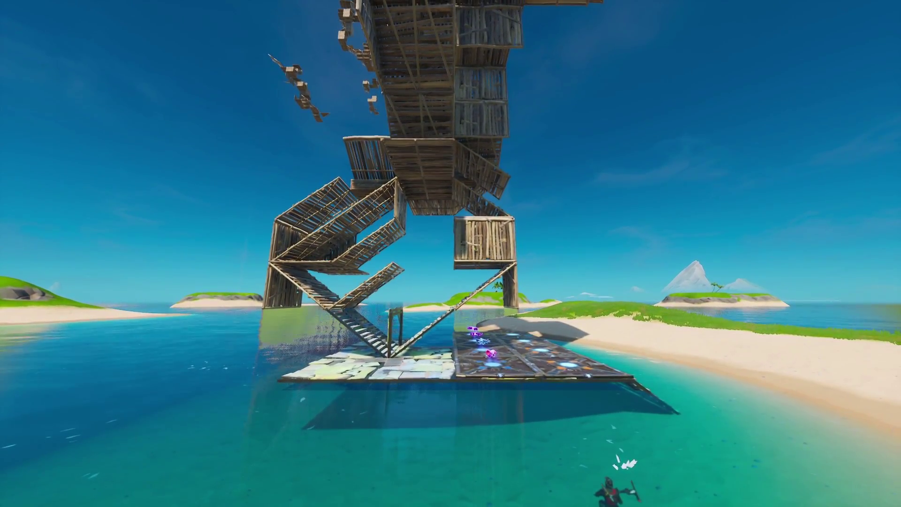
key(a)
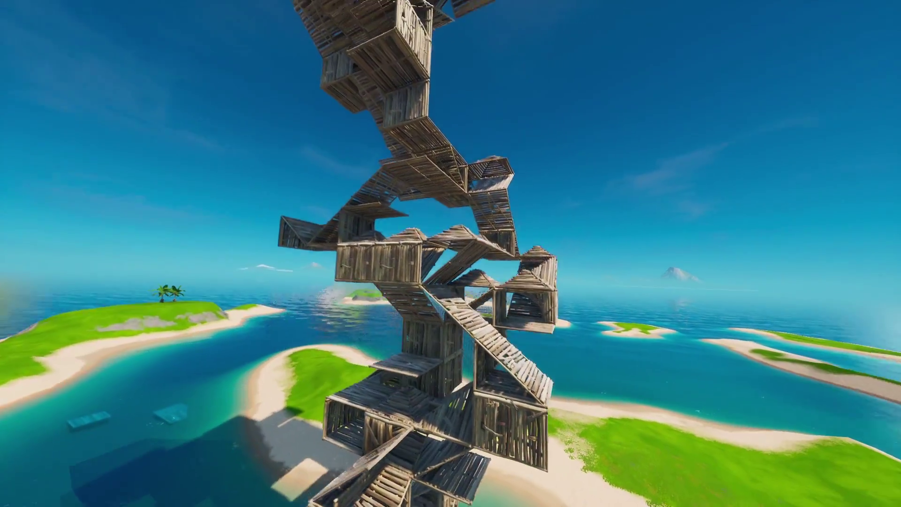
key(a)
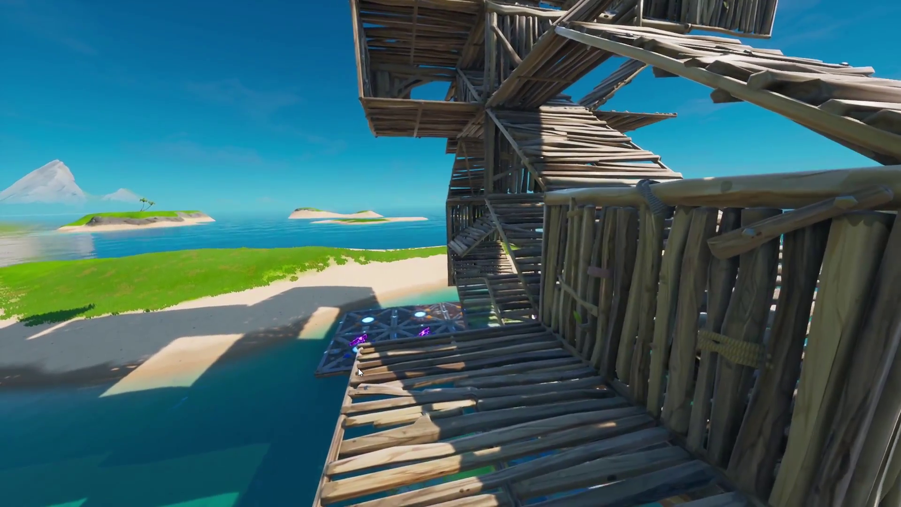
key(Escape)
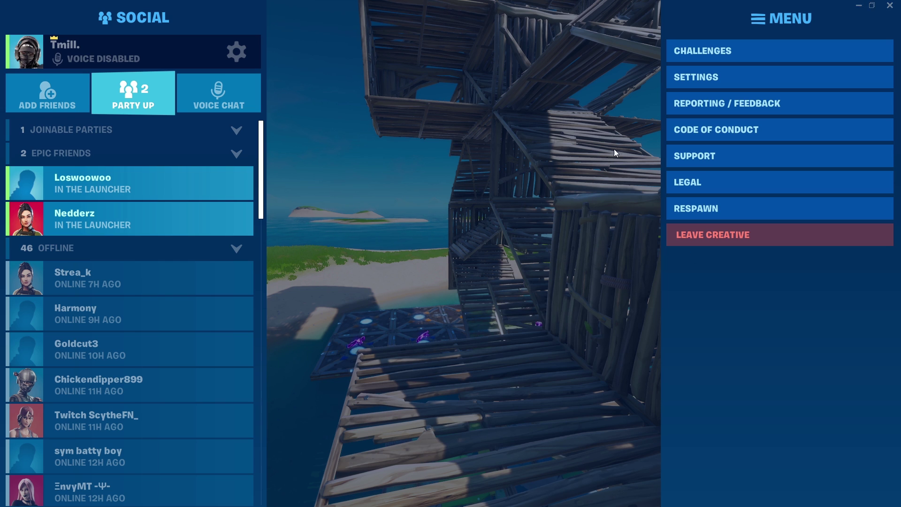
key(Escape)
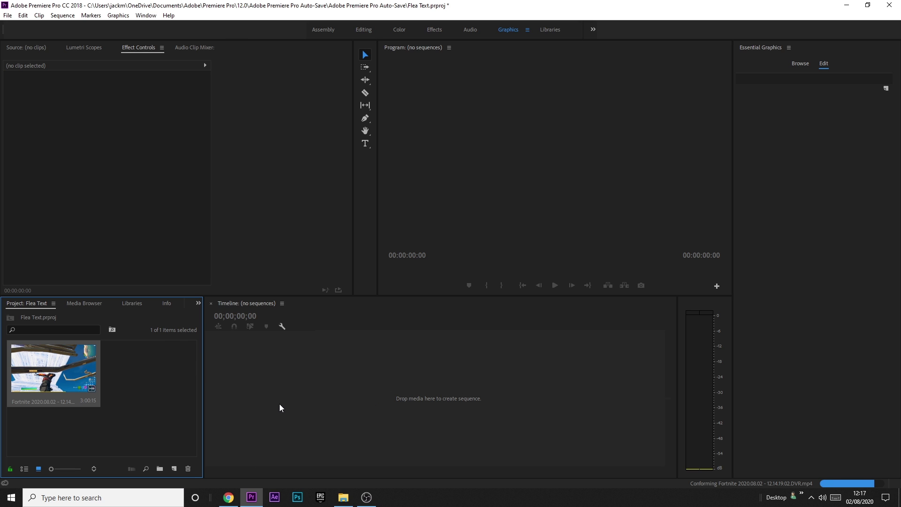
In Premiere Pro's Effects workspace, mark the drone shot in the Fortnite recording, ending at 00:02:29:43, and create a sequence from it
double_click(73, 371)
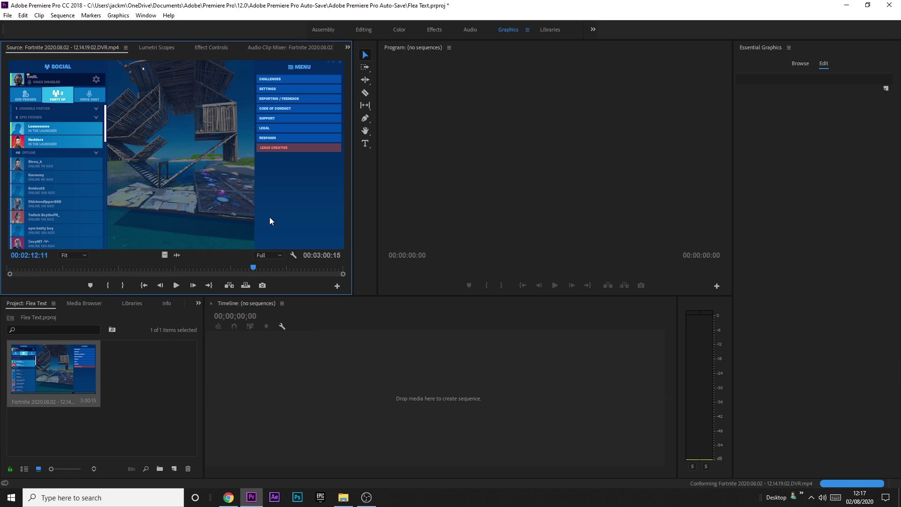
key(alt+shift+4)
drag(281, 271, 298, 270)
key(i)
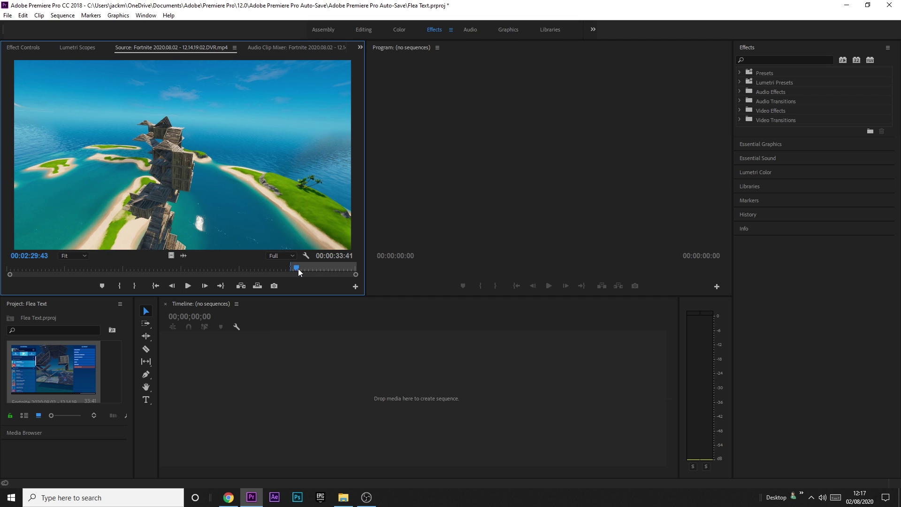
click(136, 285)
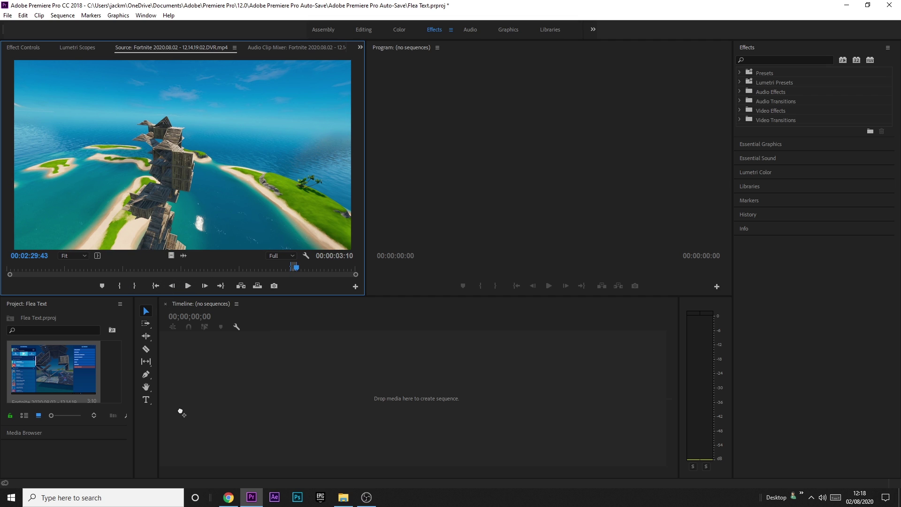
drag(181, 412, 181, 411)
Show the Time Remapping keyframes on the gameplay clip and enlarge the Video 1 track to expose its speed line
drag(277, 328, 310, 350)
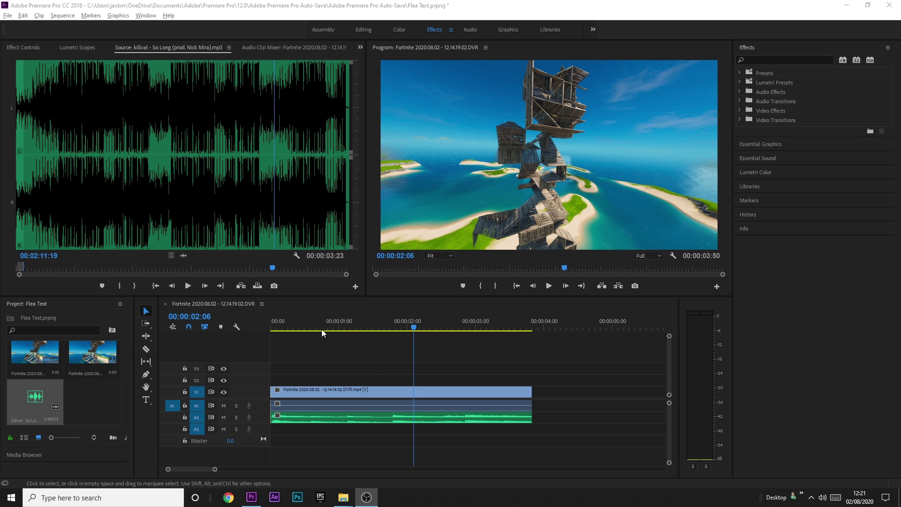
click(312, 328)
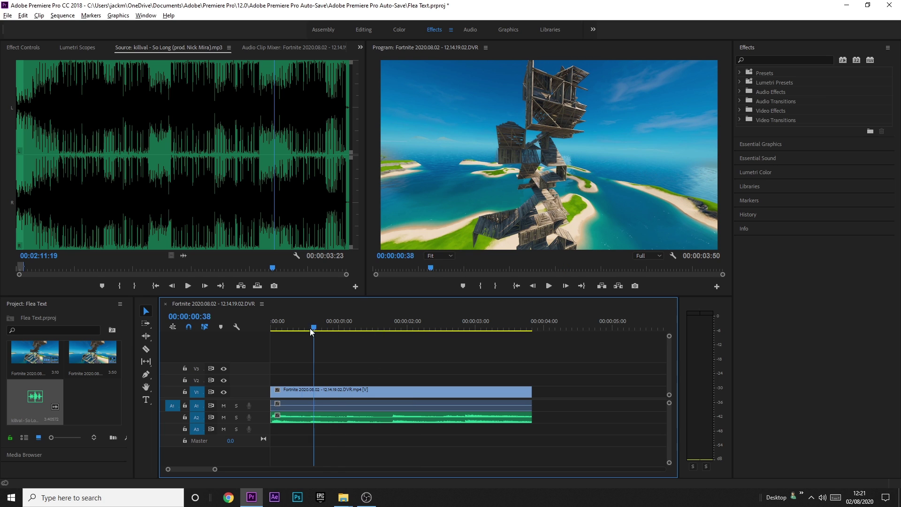
drag(311, 331, 299, 329)
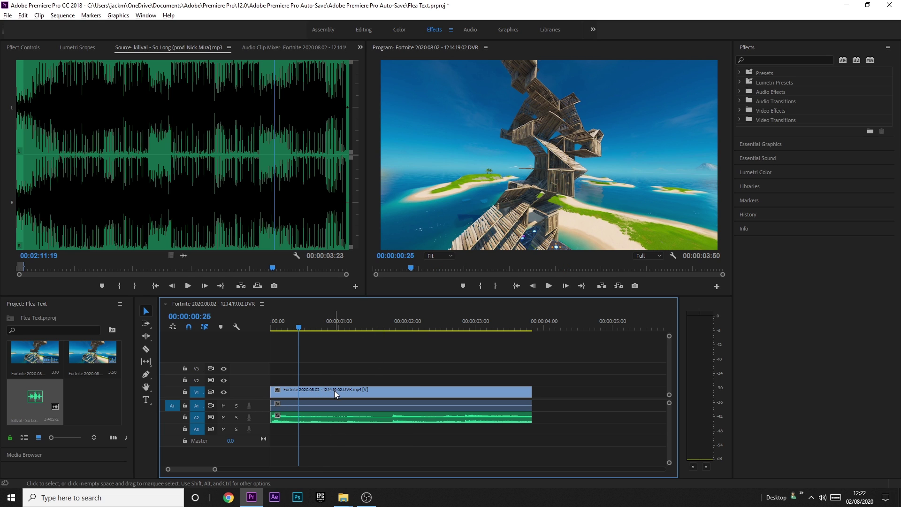
click(306, 392)
right_click(331, 392)
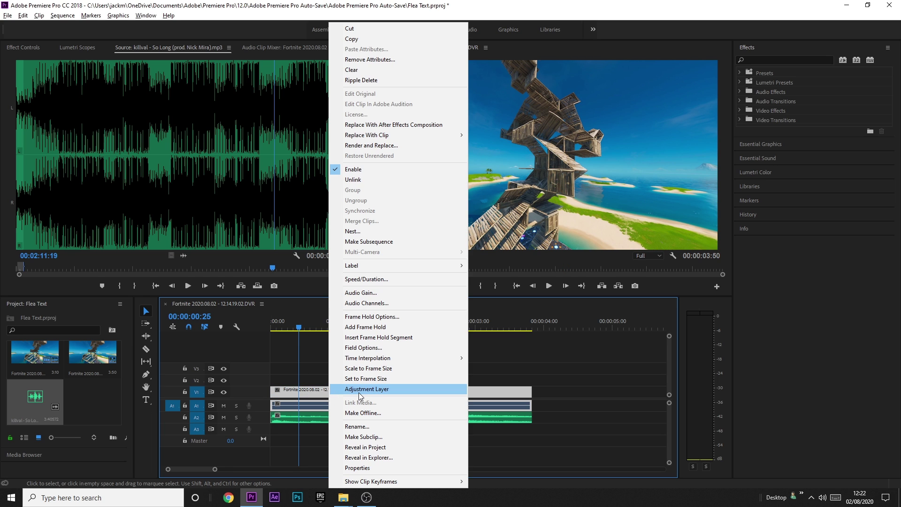
mouse_move(396, 482)
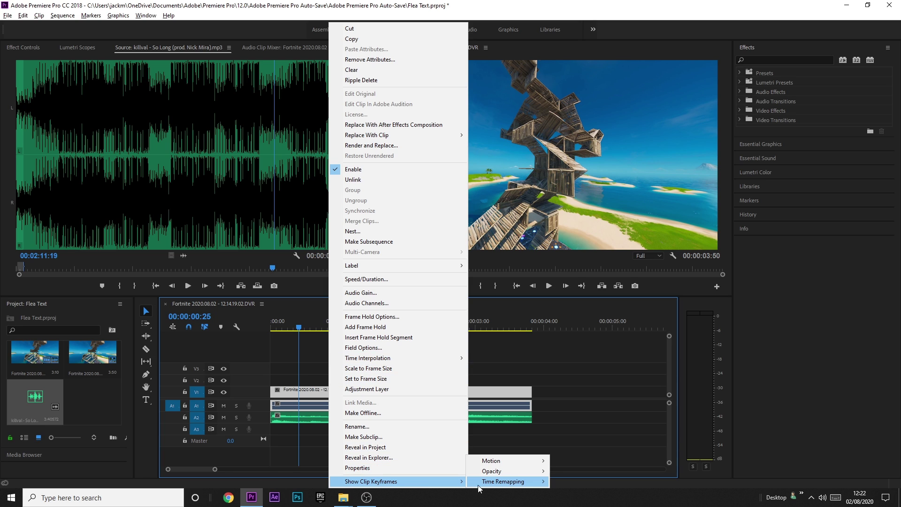
mouse_move(505, 487)
click(569, 484)
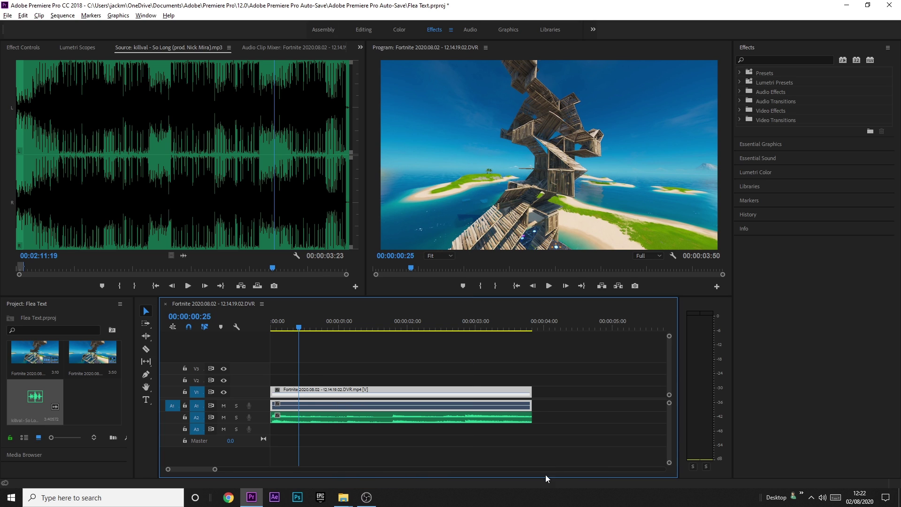
double_click(254, 392)
scroll(239, 380, up, 6)
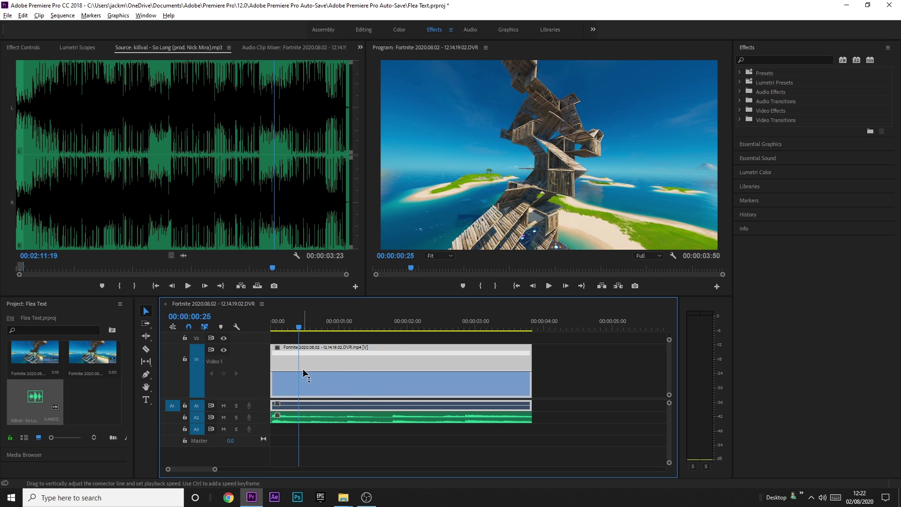
Slow the gameplay clip until the sequence lasts 00:00:07:40, and unlink and delete the clip's original audio
drag(308, 371, 320, 377)
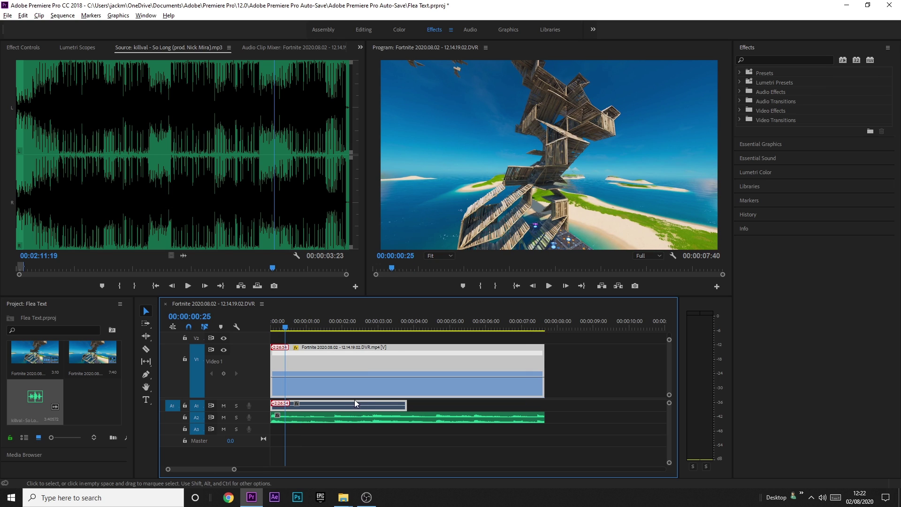
right_click(372, 361)
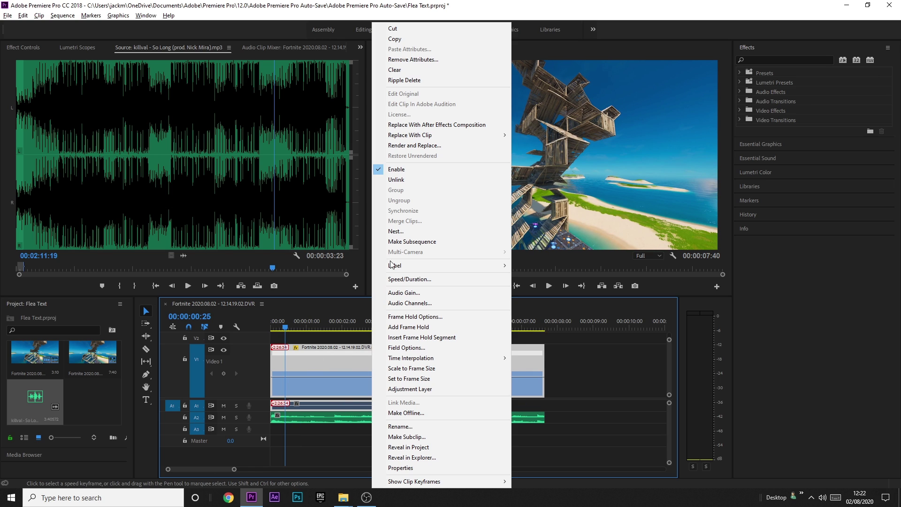
click(407, 180)
click(320, 407)
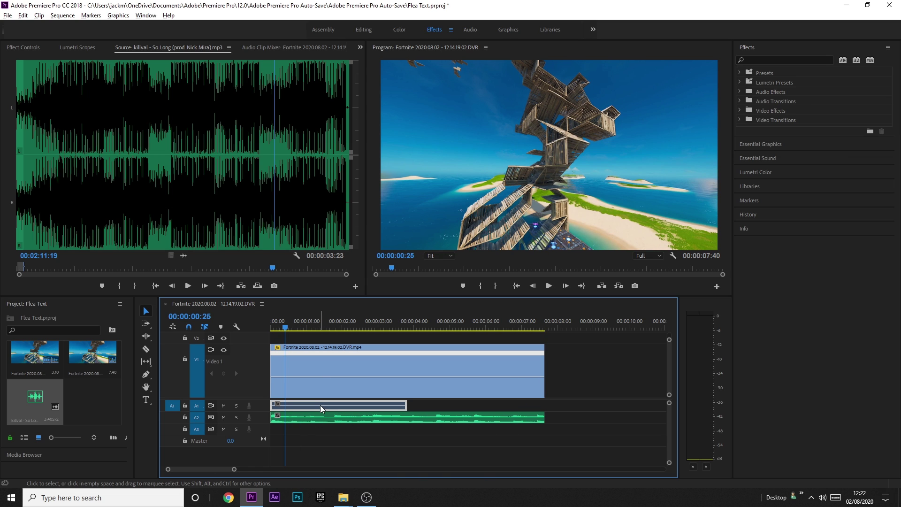
key(Delete)
Trim the ends of the gameplay clip and the music to about 00:00:05:03 and play the sequence from the start
click(272, 329)
drag(272, 328, 452, 343)
drag(540, 364, 450, 335)
drag(543, 418, 447, 415)
drag(444, 328, 270, 407)
click(309, 368)
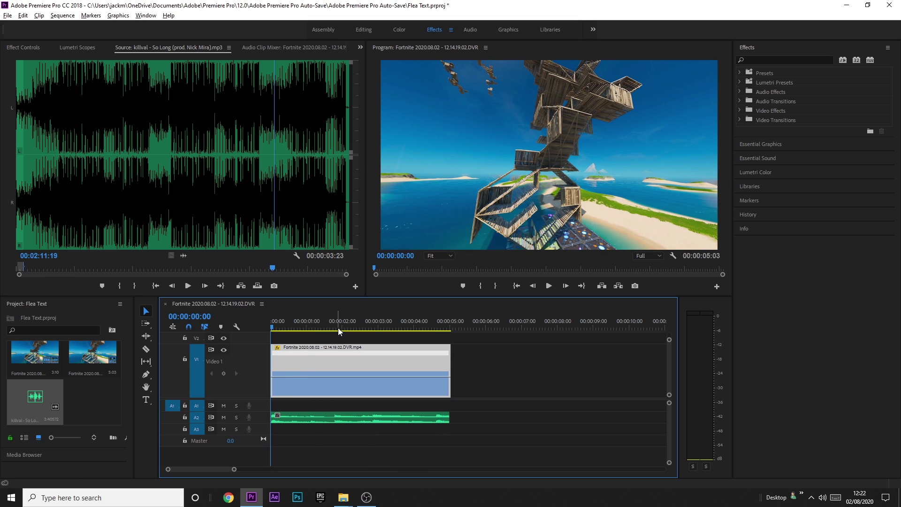
key(space)
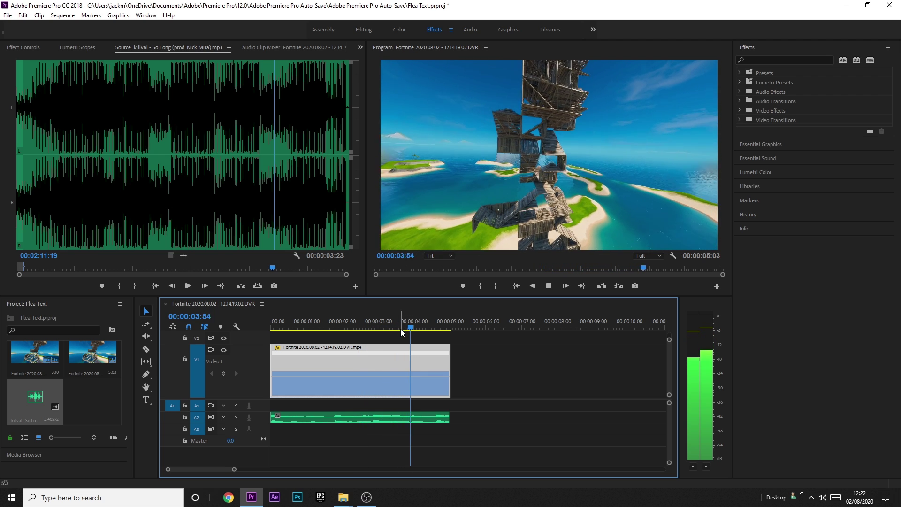
key(Home)
key(space)
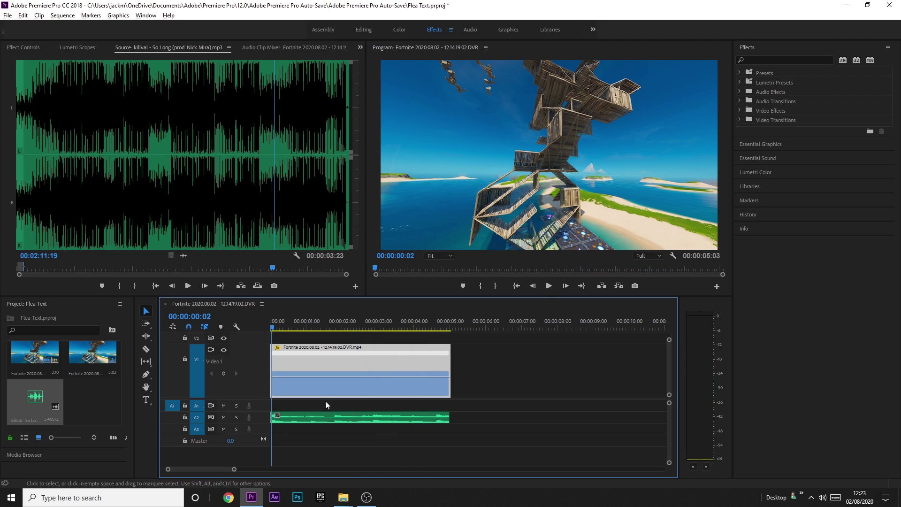
Fine-adjust the start of the music clip on track A2 at the beginning of the sequence
click(281, 341)
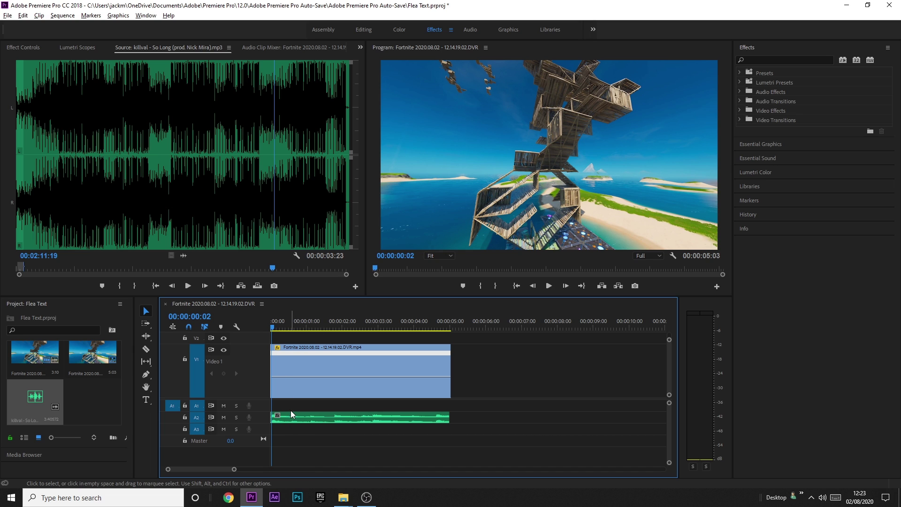
click(269, 325)
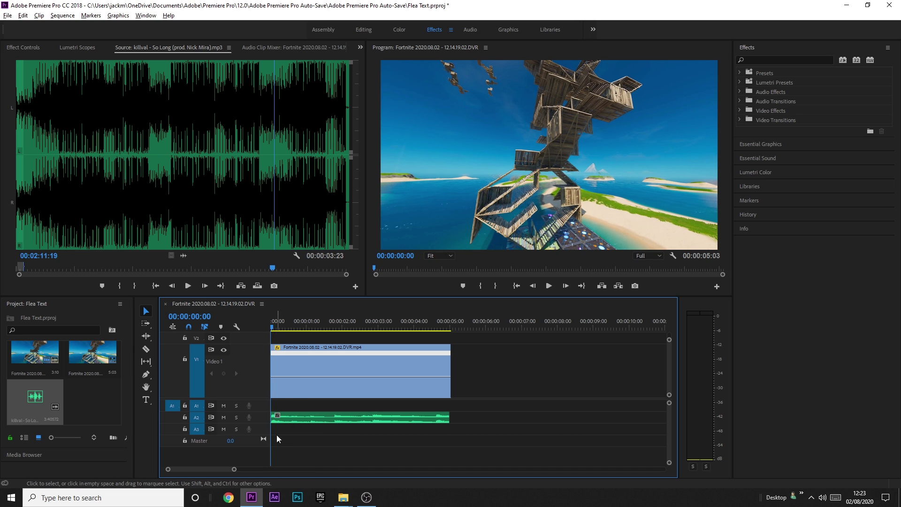
scroll(280, 445, up, 2)
scroll(280, 447, up, 1)
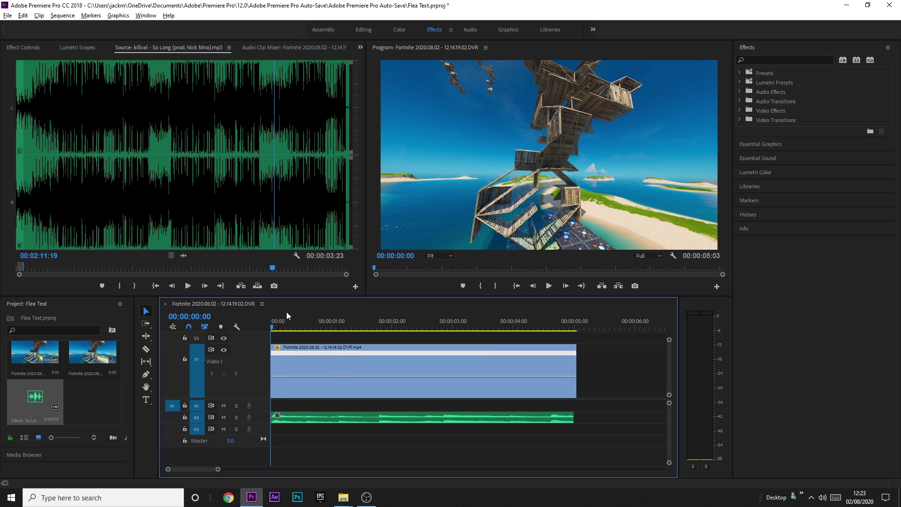
key(equal)
drag(272, 418, 272, 418)
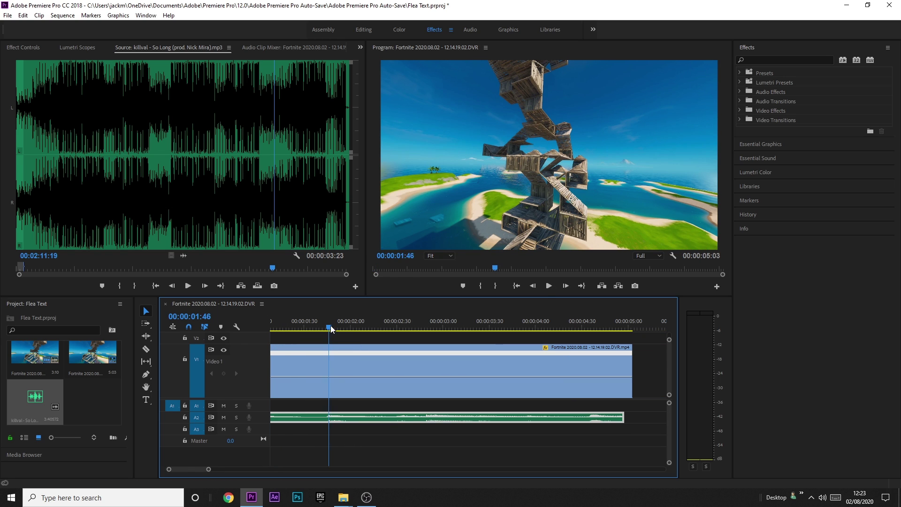
Add two sequence markers on beats of the music, the first at 00:00:01:46
key(m)
drag(324, 322, 428, 342)
key(m)
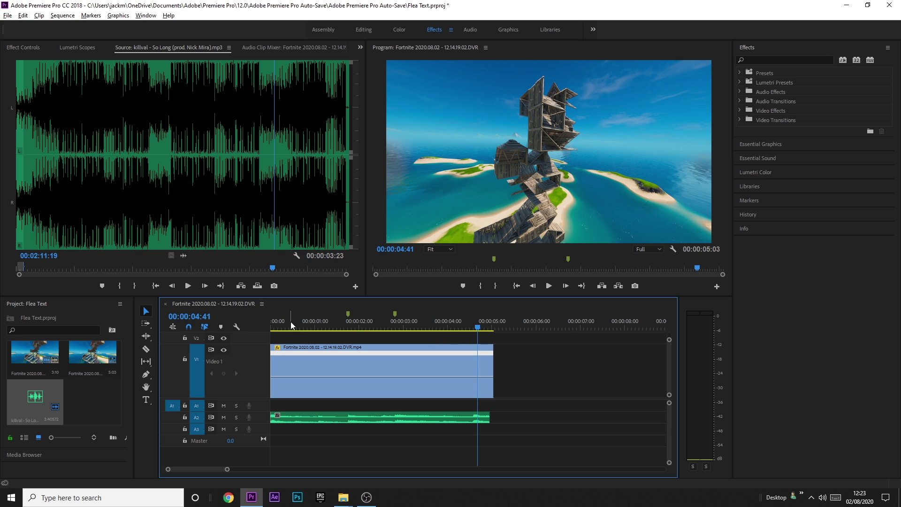
Add a speed keyframe near the start of the gameplay clip and raise the speed before it to about 494%
key(Up)
click(281, 381)
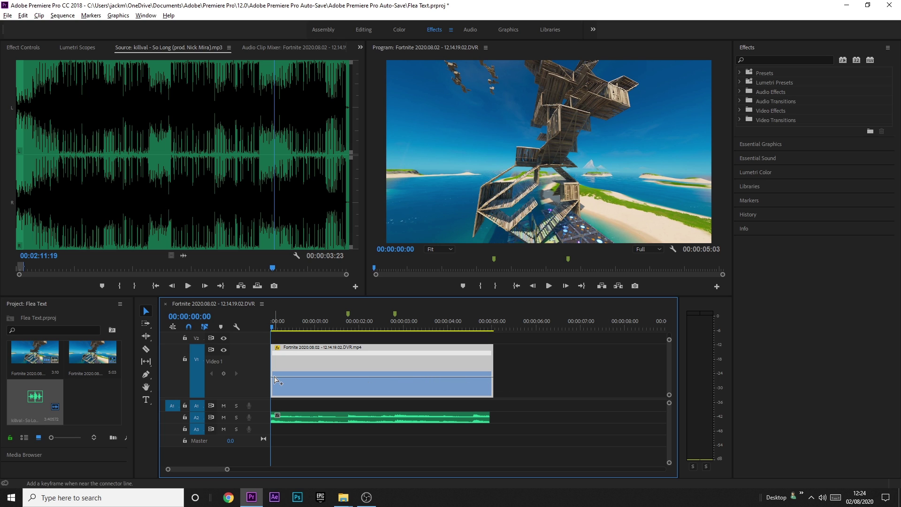
drag(228, 469, 191, 470)
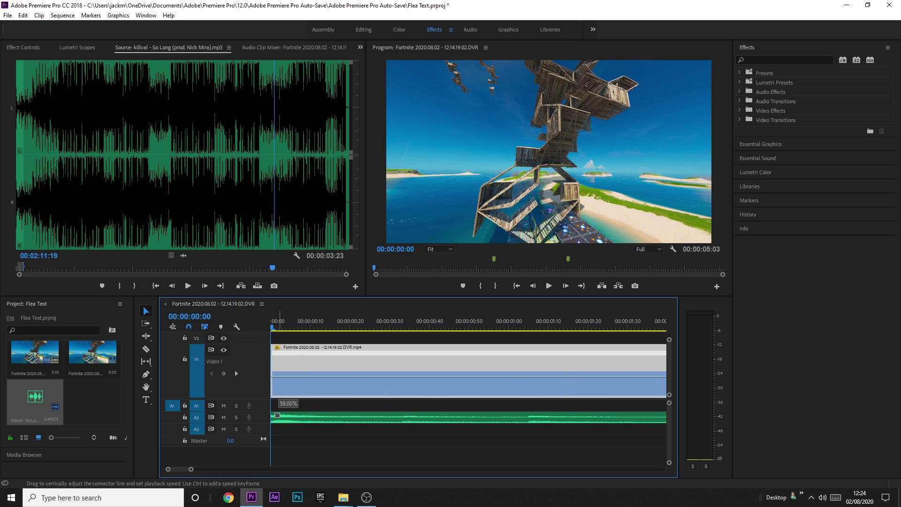
drag(281, 375, 298, 382)
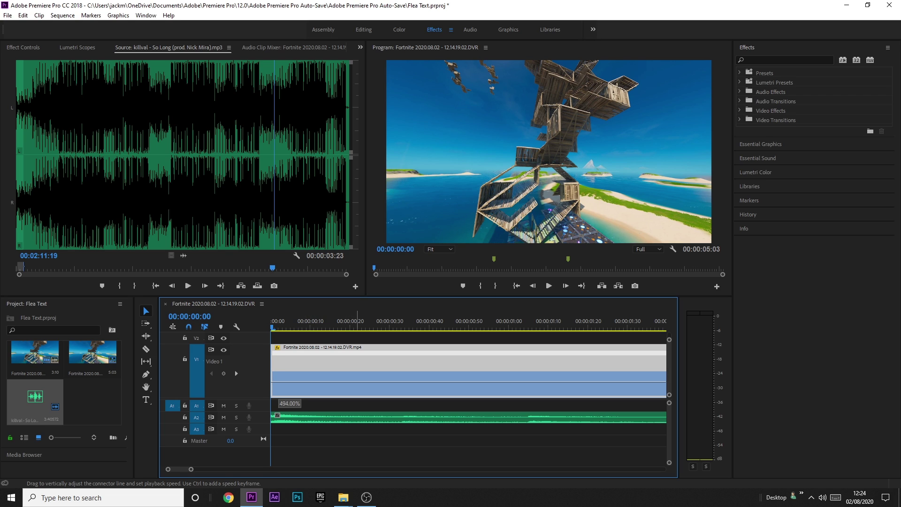
drag(299, 245, 301, 234)
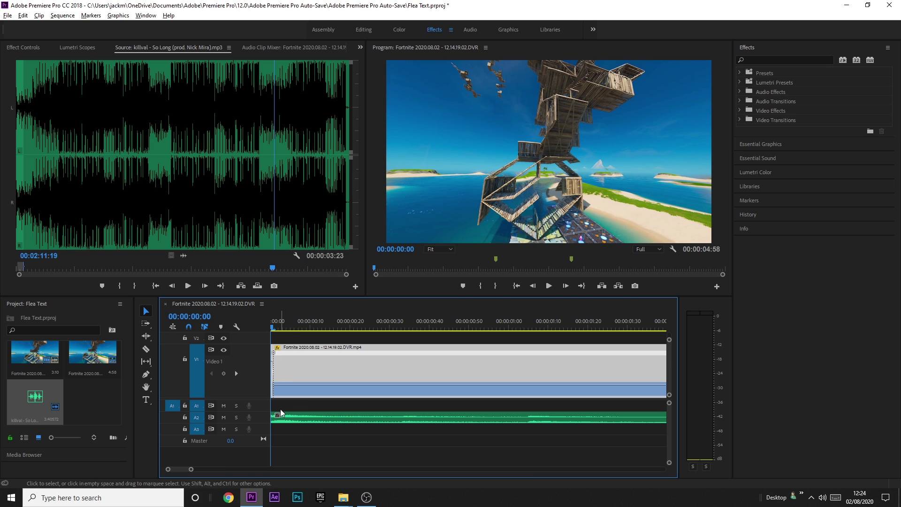
Split the opening speed keyframe into a gradual slow-down ramp and extend it over roughly the first six frames
key(alt)
drag(192, 470, 180, 472)
drag(281, 353, 273, 358)
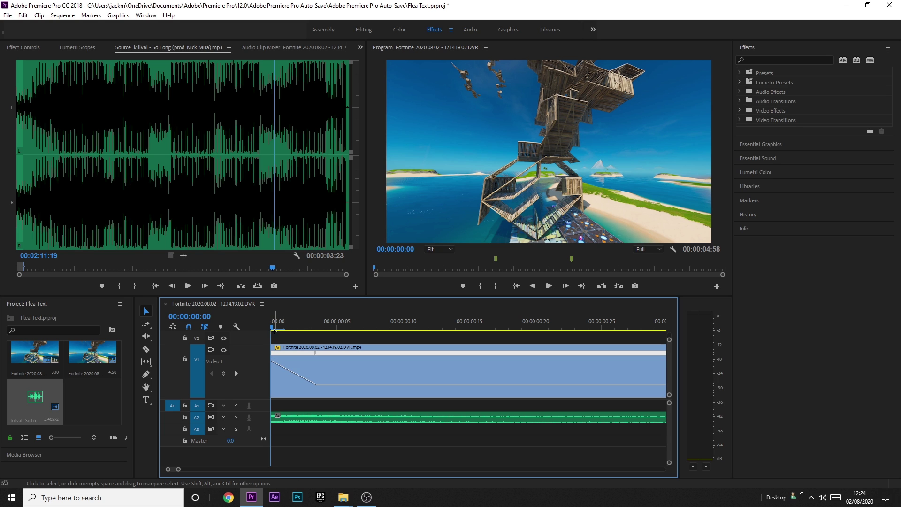
drag(274, 325, 353, 360)
key(Right)
key(Right)
key(Right)
key(Right)
Curve the opening speed ramp into a smooth ease and shift it so it ends at about 00:00:00:06
click(297, 367)
scroll(297, 366, down, 1)
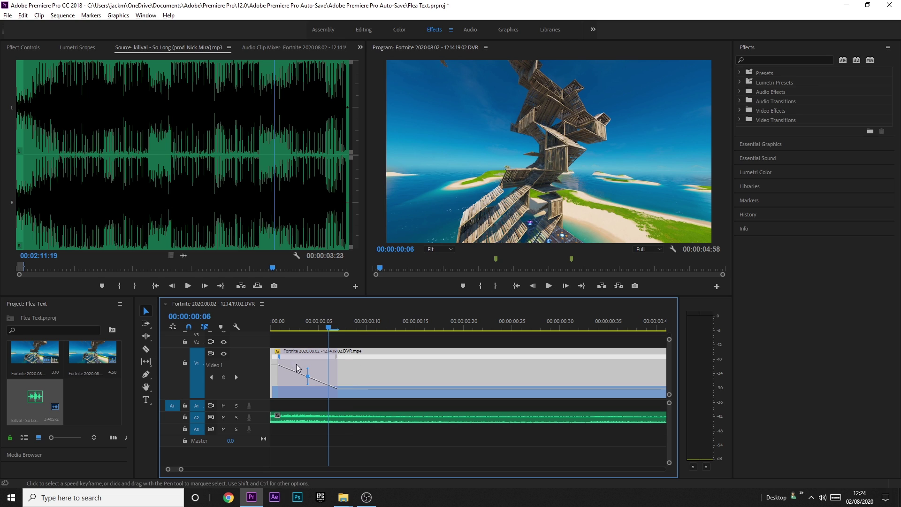
click(295, 361)
click(337, 358)
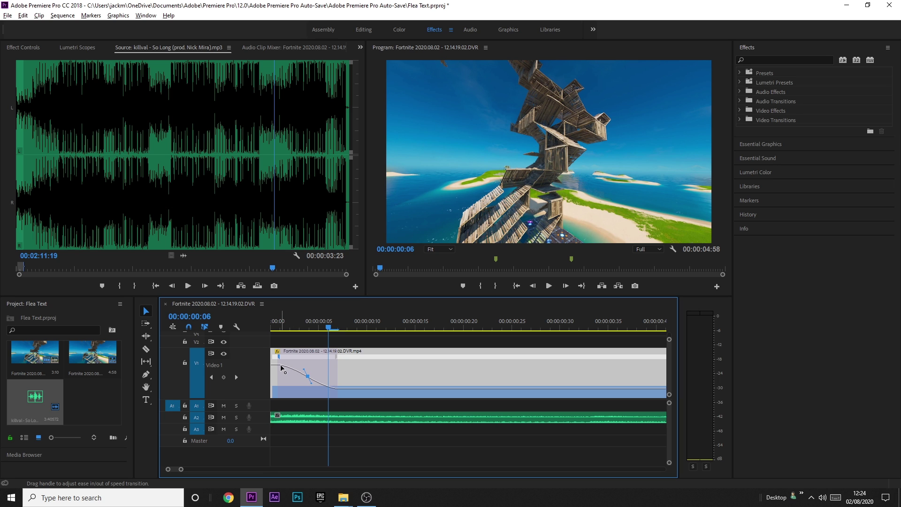
drag(281, 368, 283, 359)
drag(300, 357, 290, 355)
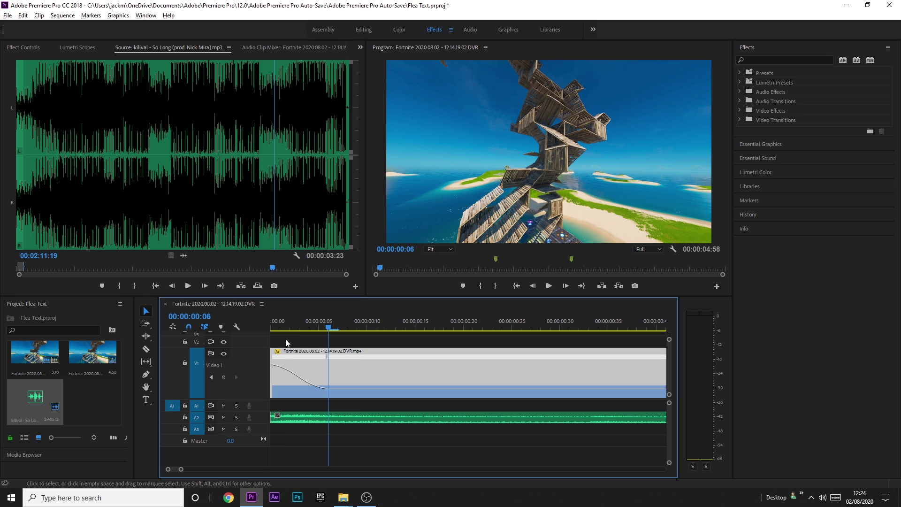
Play the sequence from the start and stop just before the first marker, at 00:00:01:44
click(300, 330)
key(Home)
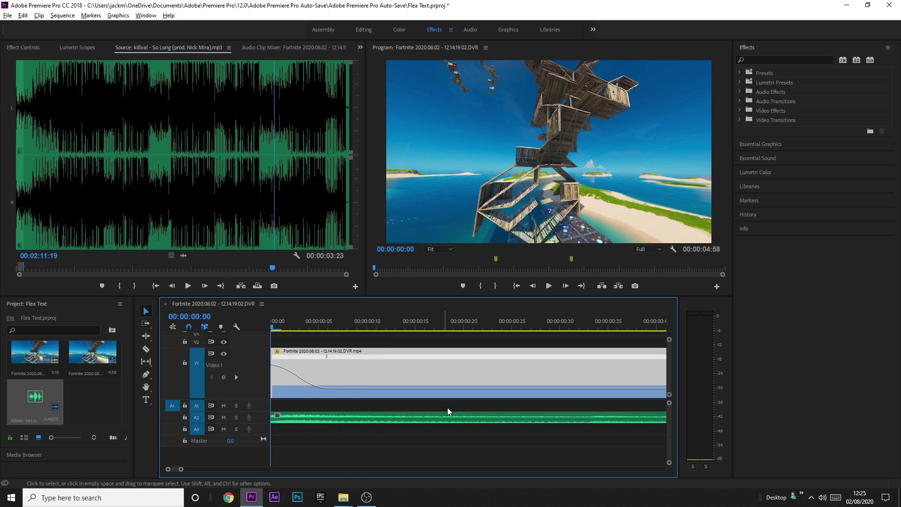
key(space)
scroll(480, 416, down, 10)
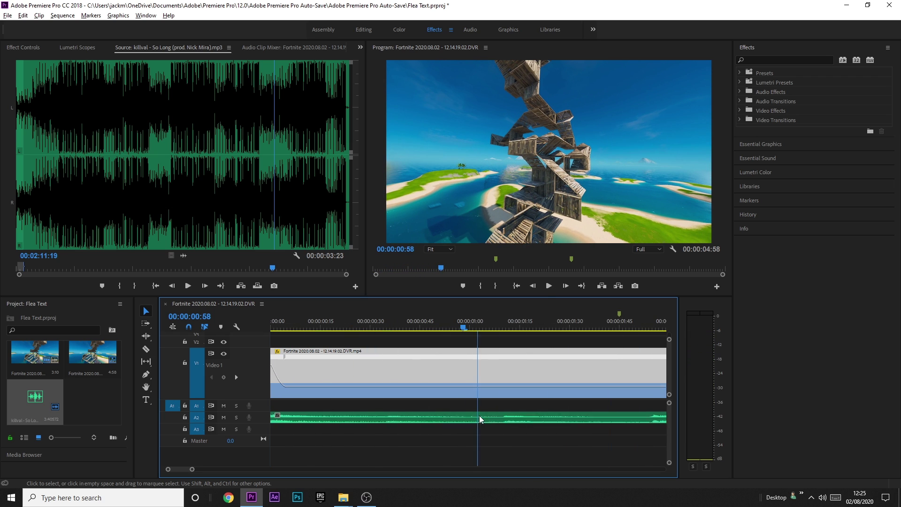
key(minus)
key(space)
key(space)
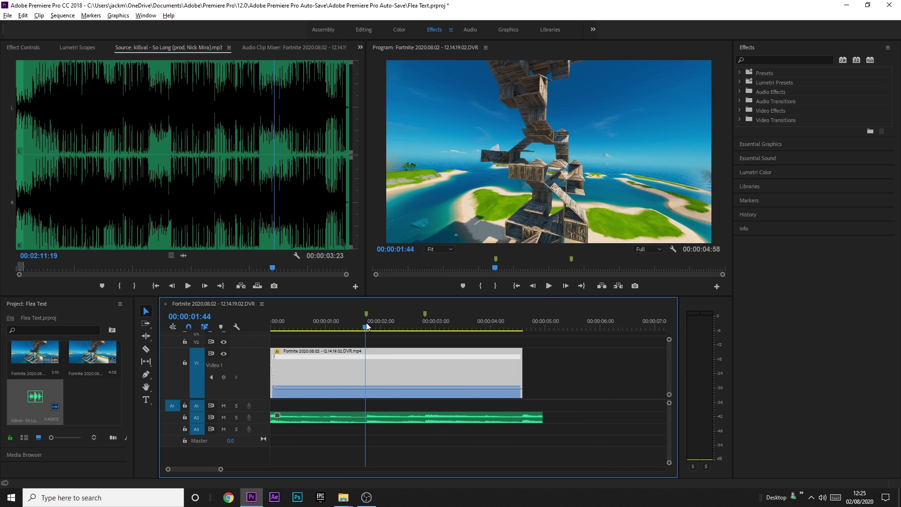
Build a speed burst of about 395% at the first marker using two speed keyframes, with ramps up and back down
key(equal)
key(equal)
key(equal)
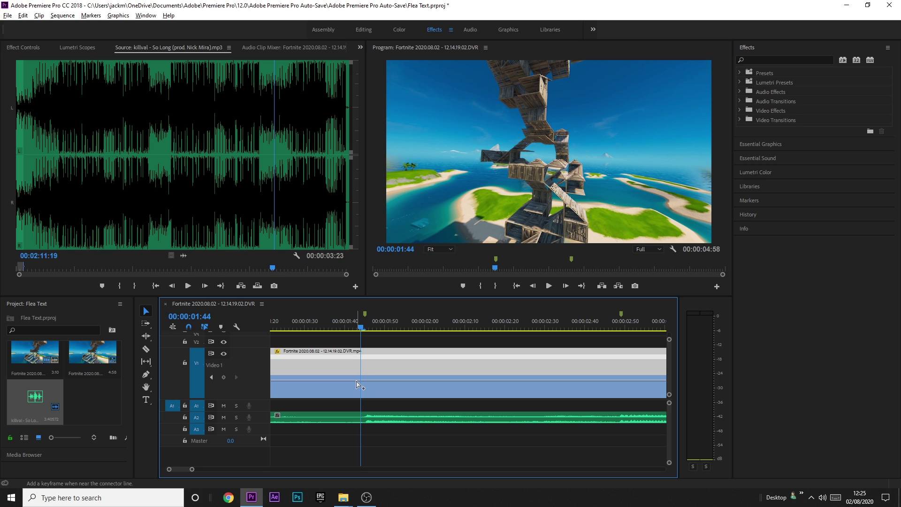
ctrl+click(353, 380)
key(equal)
key(equal)
mouse_move(351, 357)
mouse_down()
mouse_move(393, 358)
mouse_move(402, 368)
mouse_move(402, 355)
mouse_up()
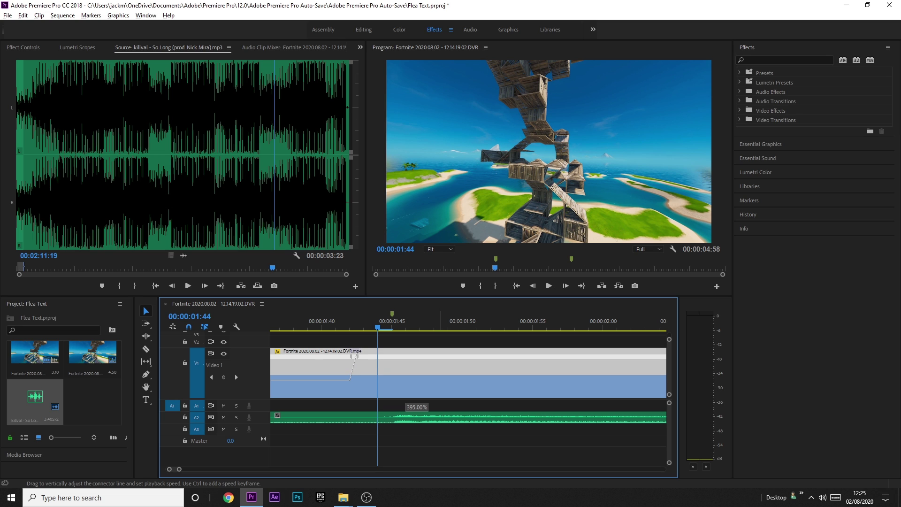
drag(358, 358, 387, 358)
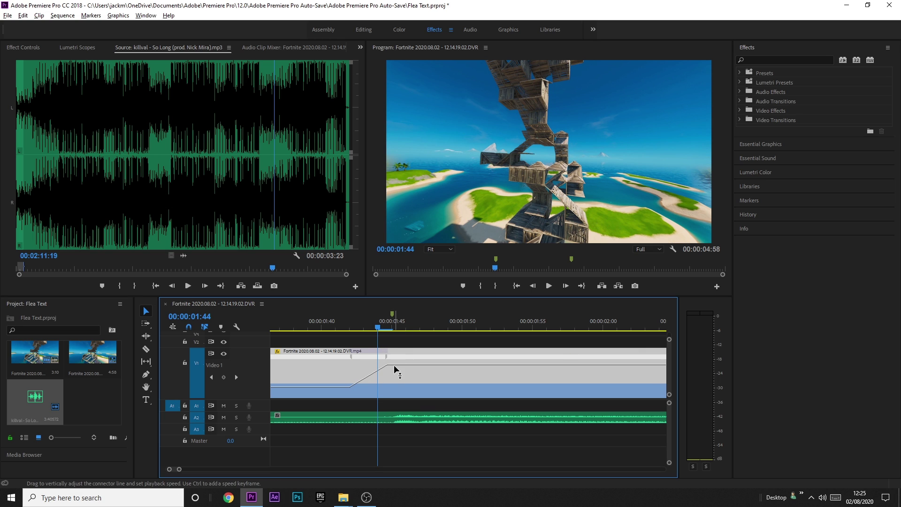
ctrl+click(393, 365)
mouse_move(393, 357)
mouse_down()
mouse_move(433, 357)
mouse_move(491, 394)
mouse_up()
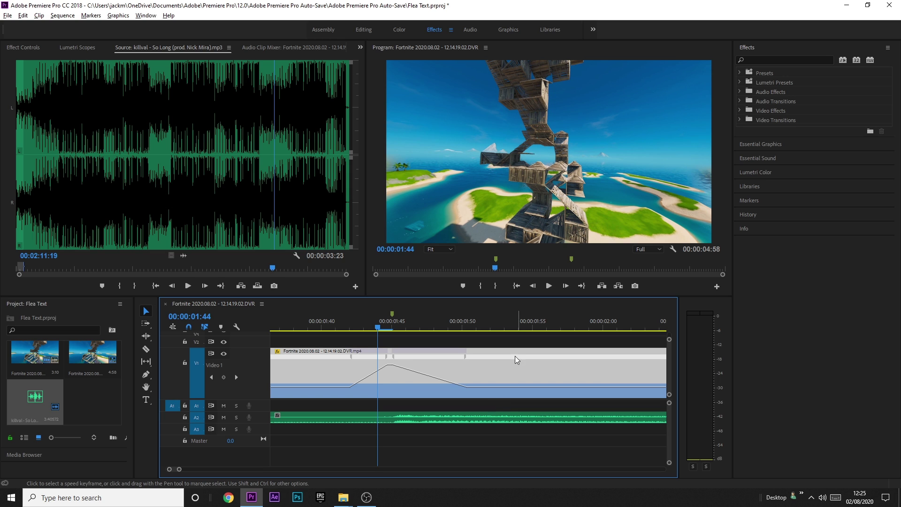
Tighten the speed burst's ramps around the first marker and curve both of them into smooth eases
scroll(431, 378, down, 3)
click(455, 358)
mouse_move(456, 357)
mouse_down()
mouse_move(362, 379)
mouse_move(457, 361)
mouse_up()
click(403, 358)
scroll(393, 379, up, 2)
click(425, 370)
Play the sequence from 00:00:01:32 through the second marker to check the first speed burst against the beat
drag(369, 328, 312, 352)
scroll(314, 354, down, 2)
click(292, 325)
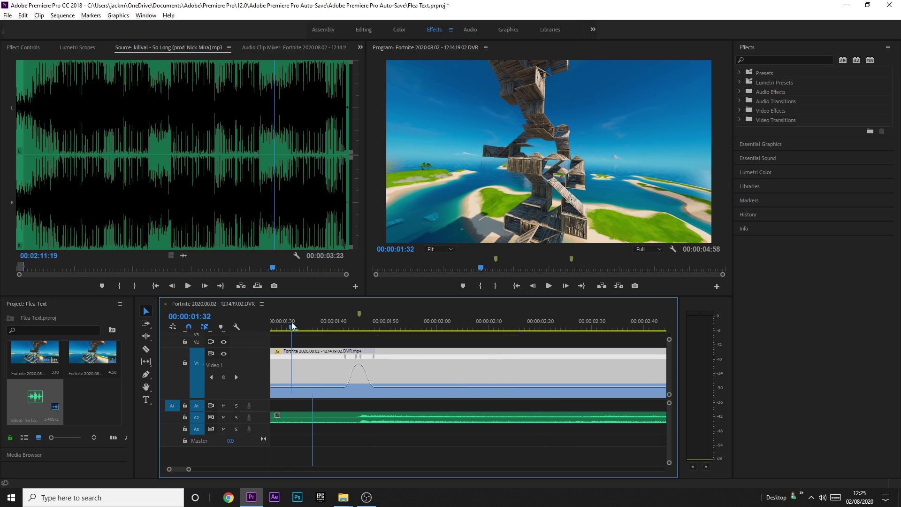
key(space)
key(space)
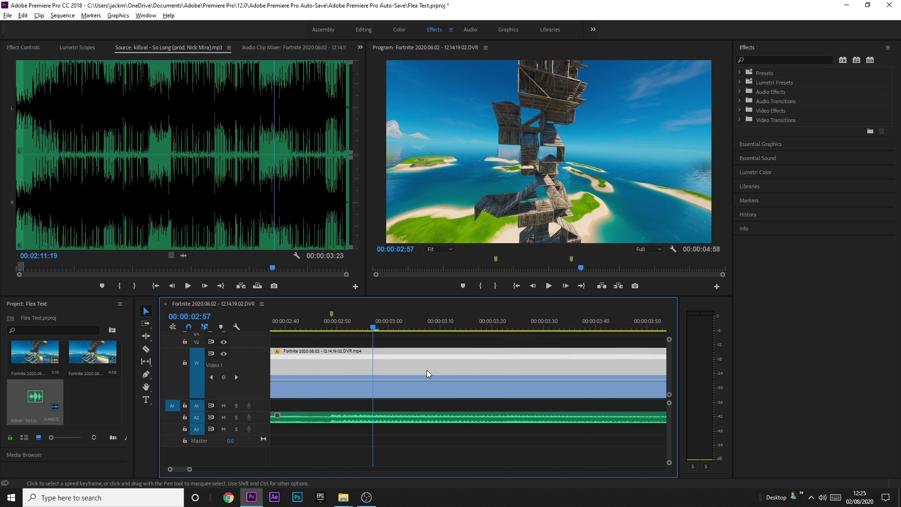
key(minus)
scroll(377, 355, down, 2)
scroll(354, 354, down, 3)
scroll(356, 358, up, 3)
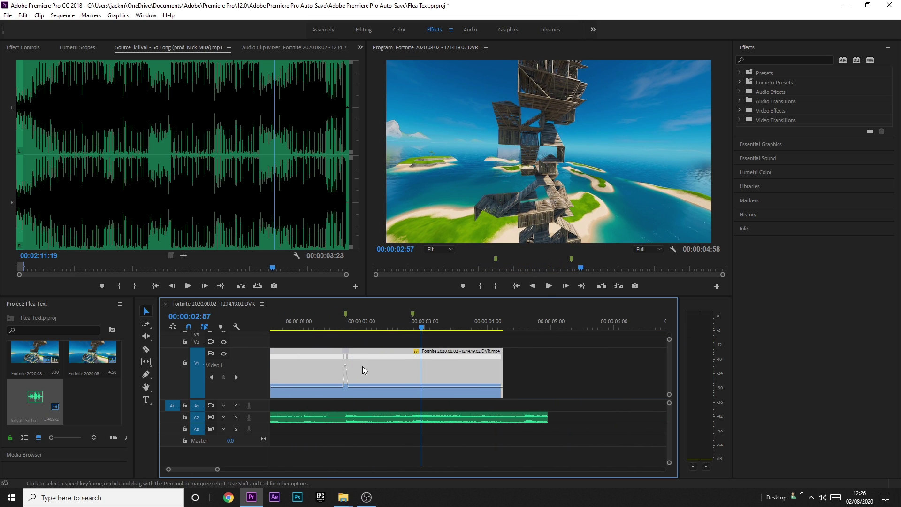
scroll(380, 366, up, 2)
scroll(431, 367, up, 2)
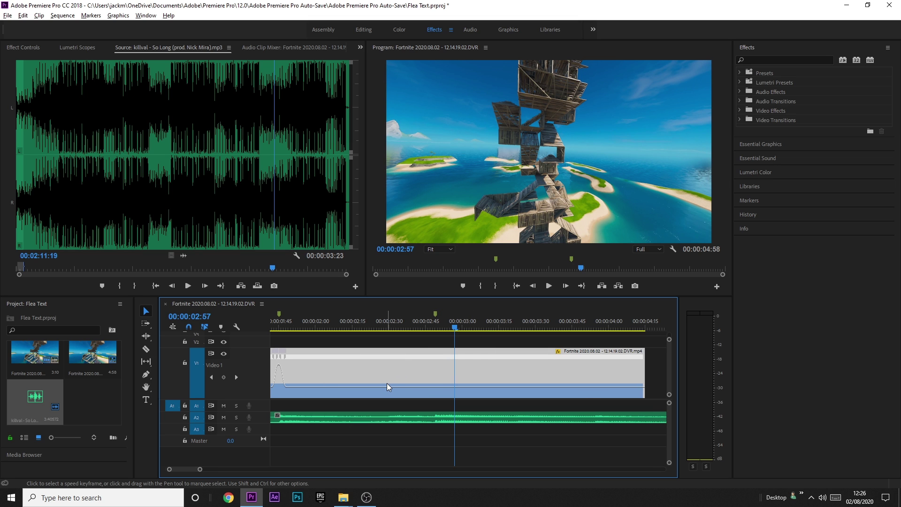
scroll(387, 382, up, 2)
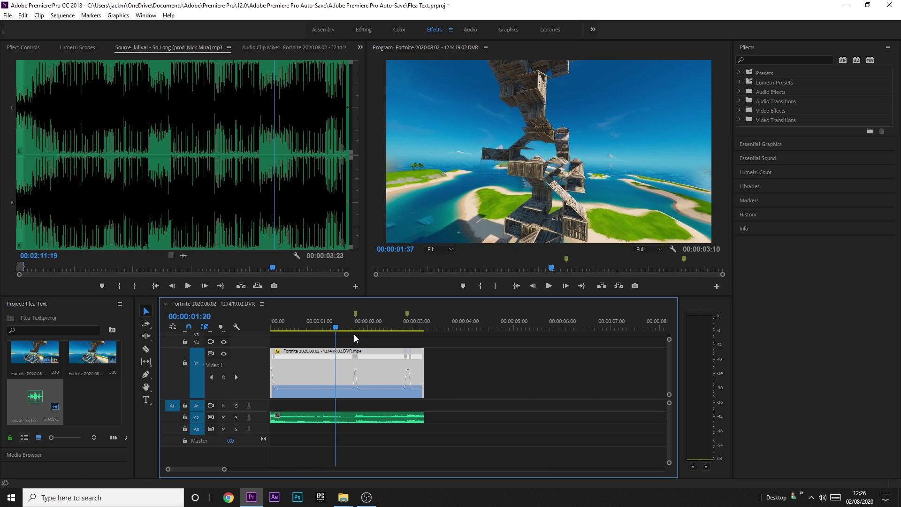
Play the whole sequence from the start to review all the speed changes, and deselect the gameplay clip
drag(354, 336, 229, 359)
key(space)
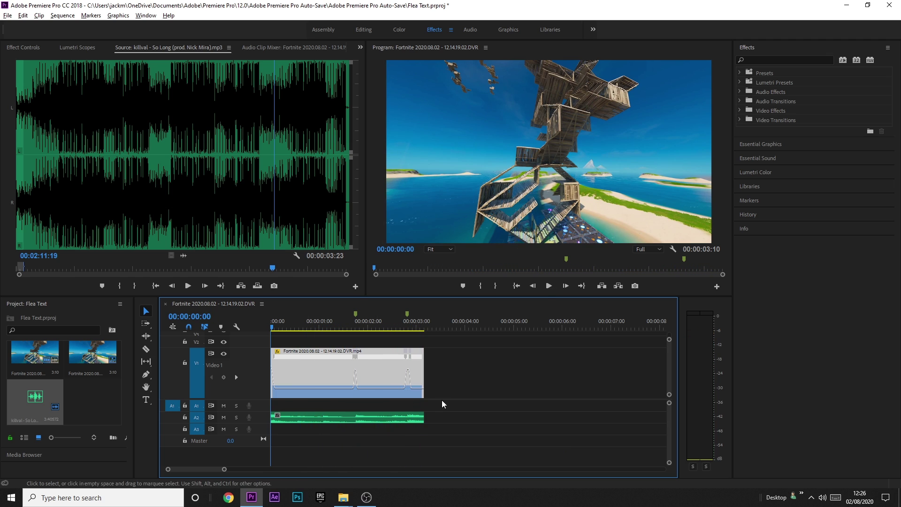
click(328, 371)
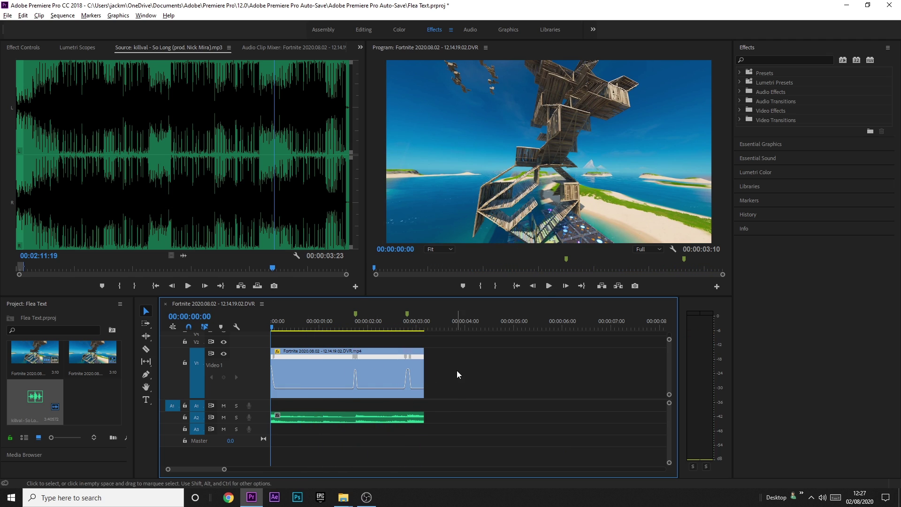
Add the text "tmill" over the middle of the frame and trim its clip to end at the first marker
click(146, 400)
click(516, 140)
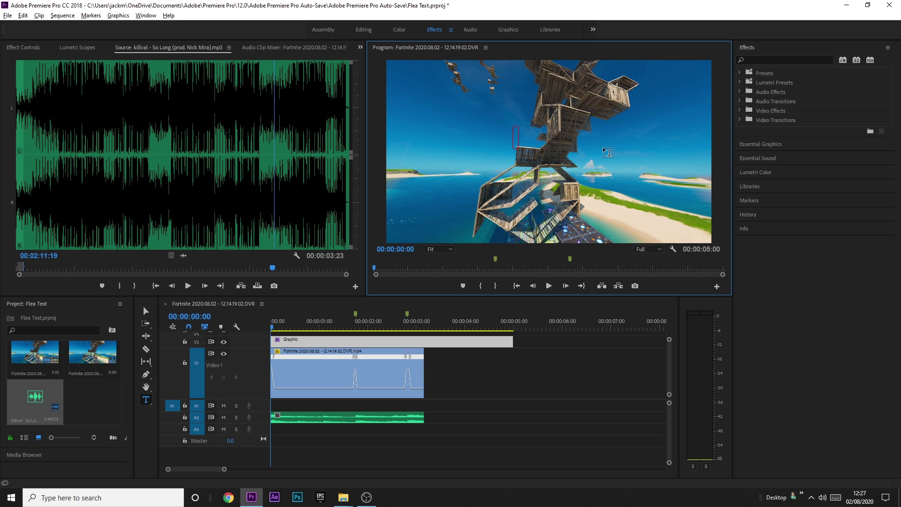
text(tmill)
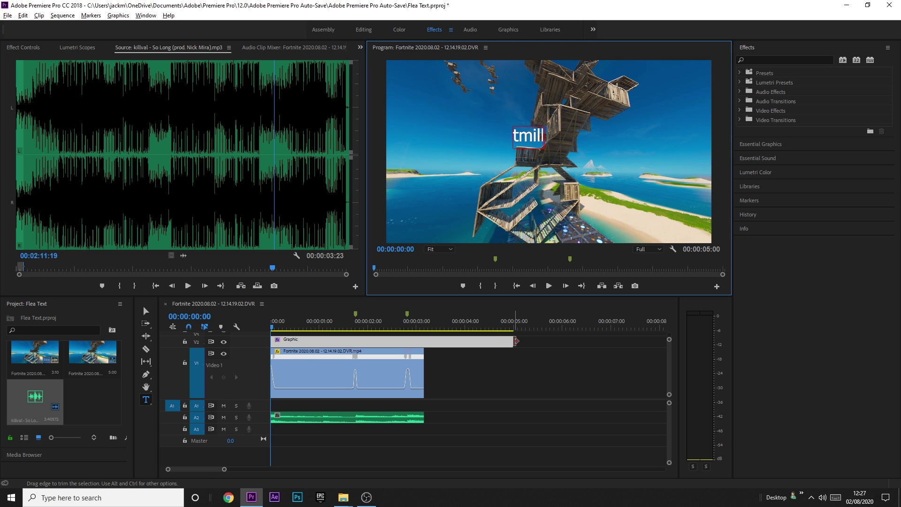
drag(513, 342, 352, 334)
Play the sequence with the title over it and place the playhead at 00:00:00:53
key(space)
key(minus)
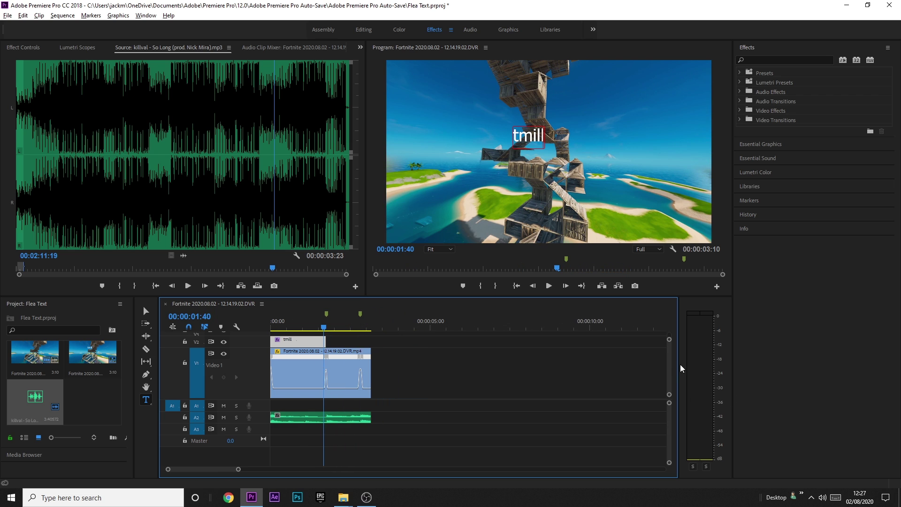
drag(669, 358, 670, 355)
drag(307, 329, 298, 329)
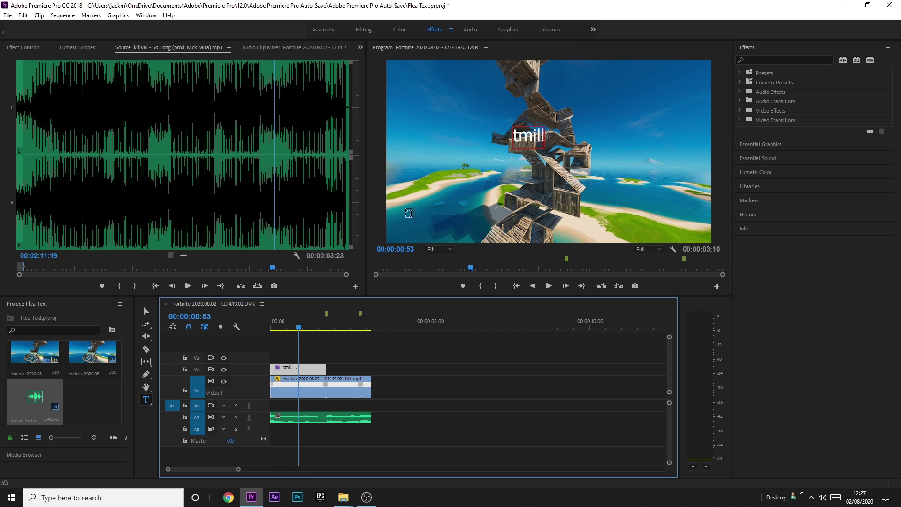
Change the title's font to Bebas
click(505, 30)
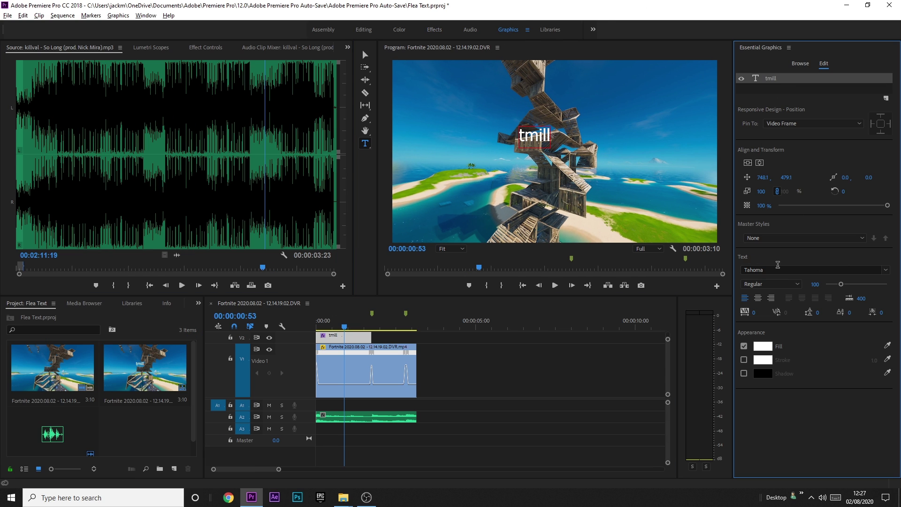
click(824, 268)
scroll(787, 375, up, 10)
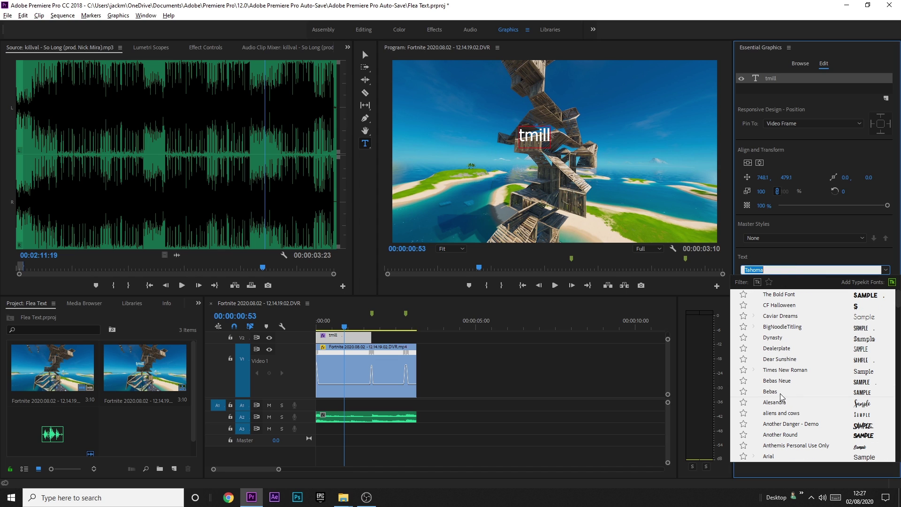
click(778, 390)
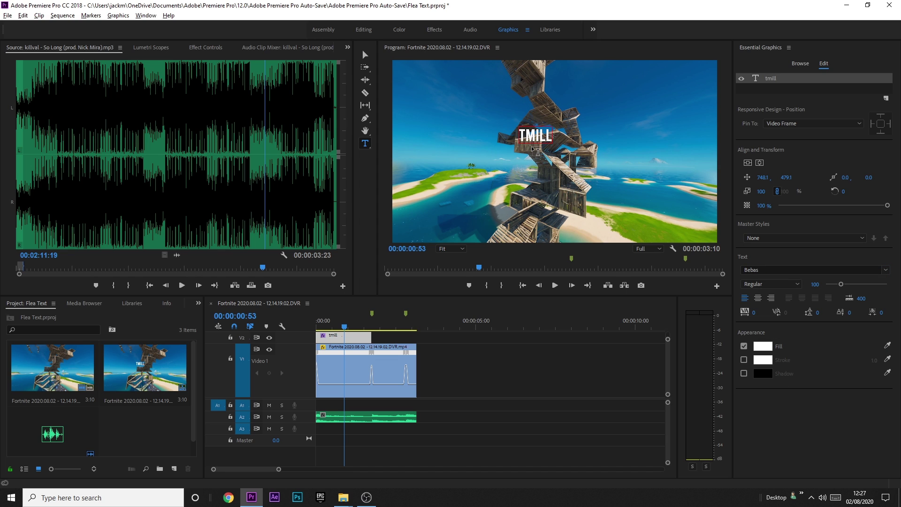
Scale the title up to about 208% and centre it in the frame
click(365, 54)
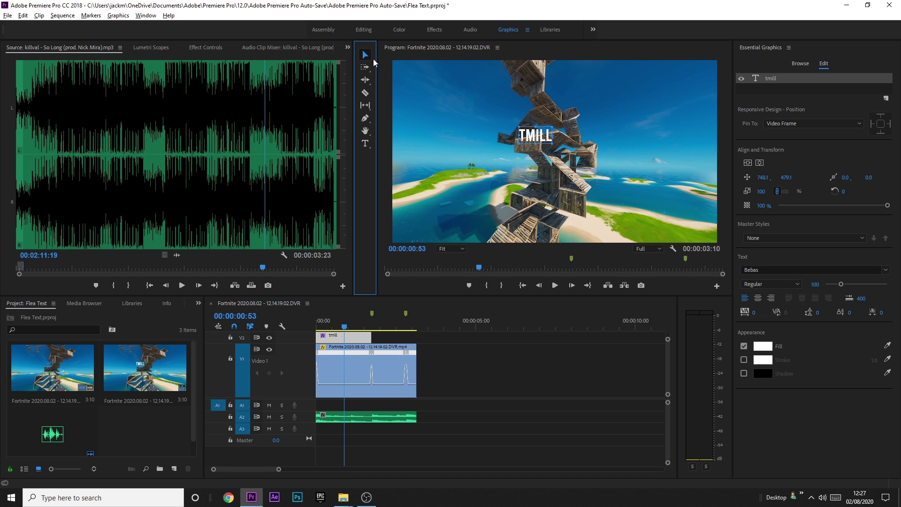
drag(553, 144, 590, 147)
click(750, 163)
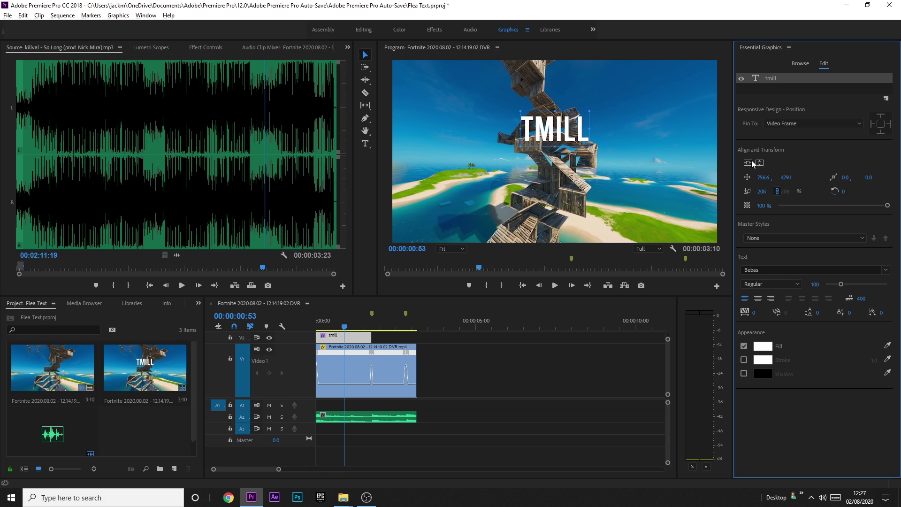
click(749, 163)
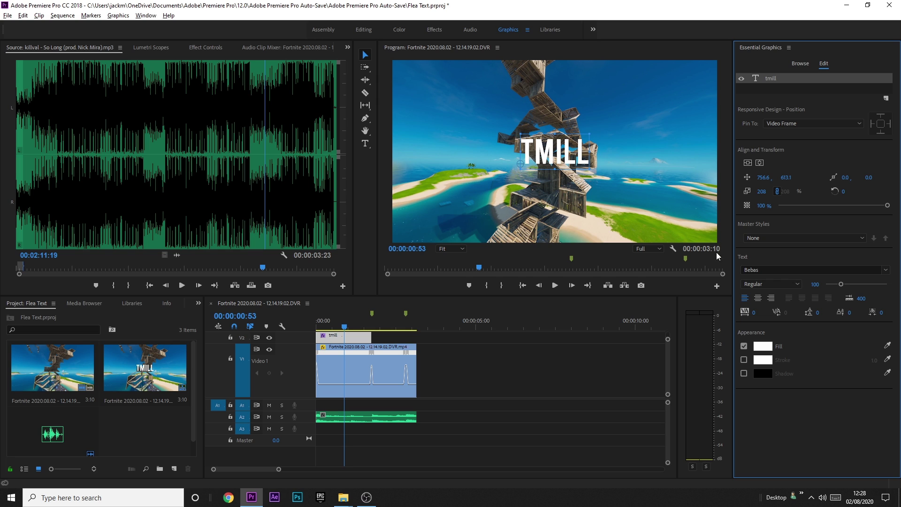
Set the blend mode of the "tmill" graphic clip to Overlay and return the playhead to the sequence start
click(334, 323)
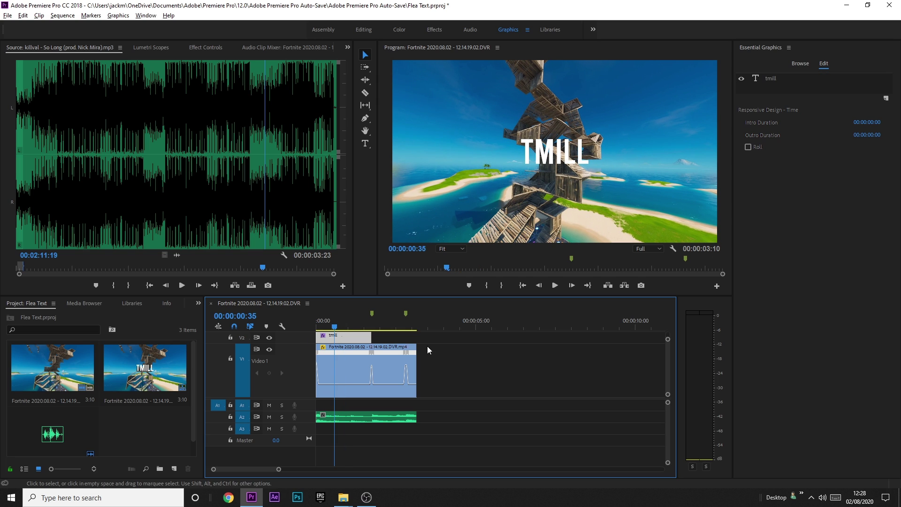
scroll(669, 361, up, 3)
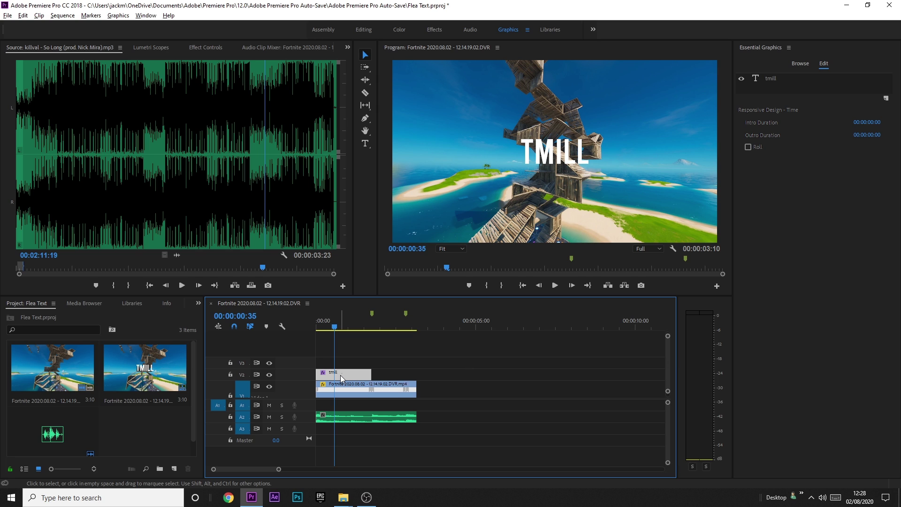
click(364, 30)
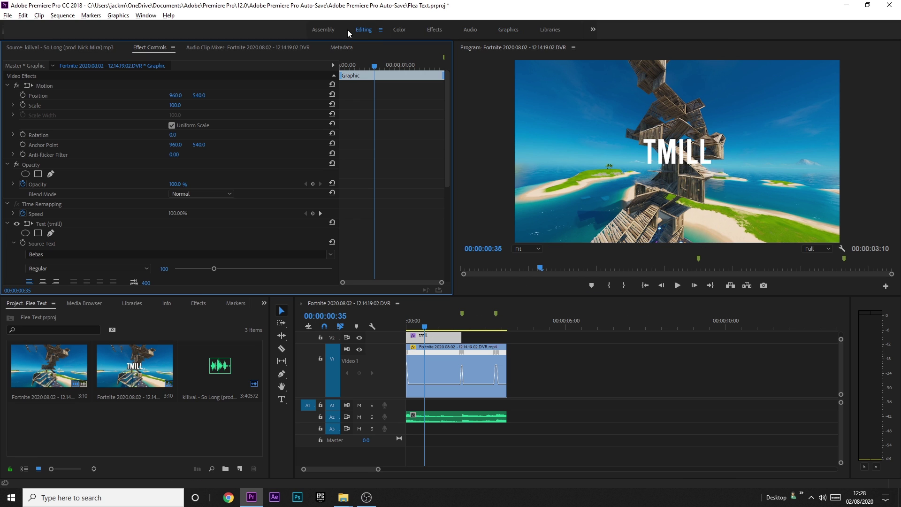
scroll(136, 165, down, 5)
scroll(11, 156, up, 4)
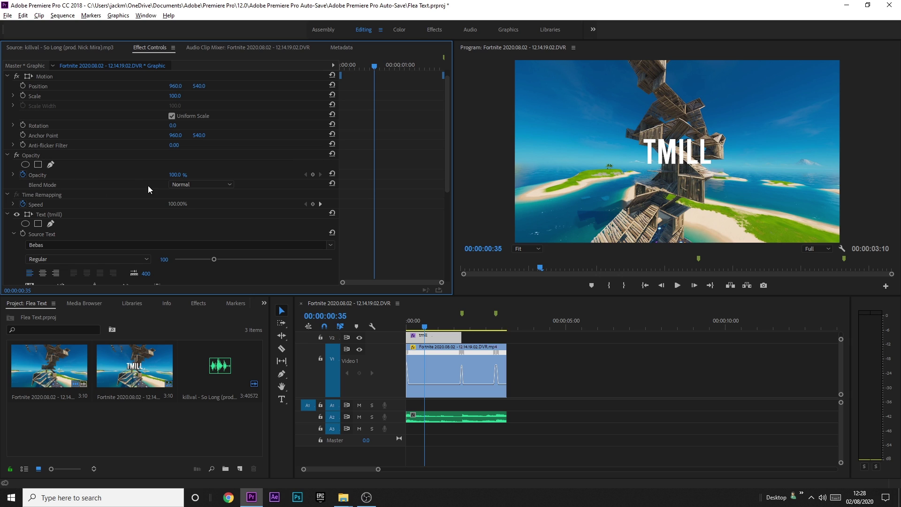
click(202, 184)
click(196, 329)
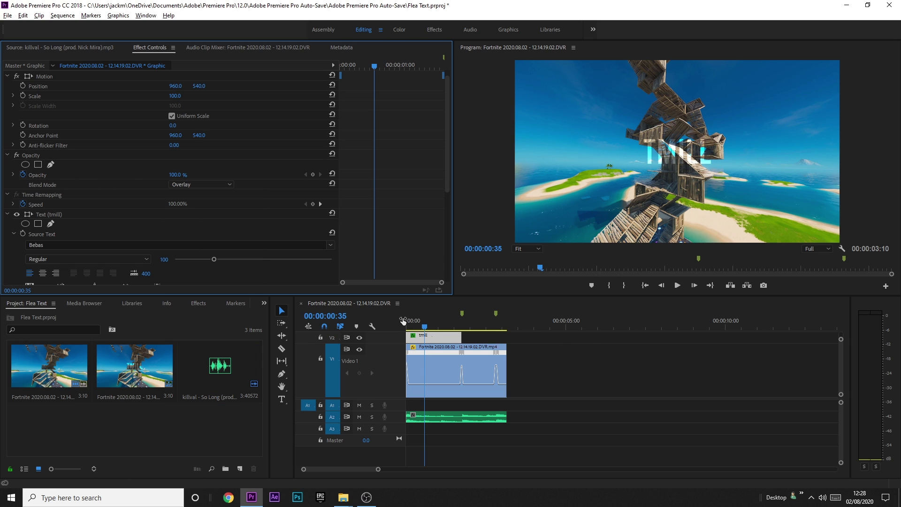
mouse_move(427, 324)
mouse_down()
mouse_move(410, 322)
mouse_move(430, 321)
mouse_up()
key(Home)
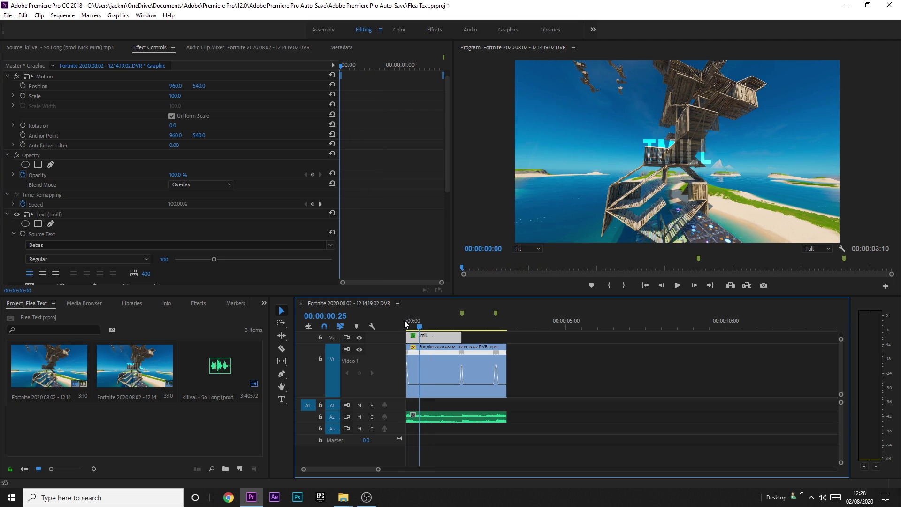
Find the Distort effect Transform, apply it to the "tmill" clip and show its parameters
click(435, 29)
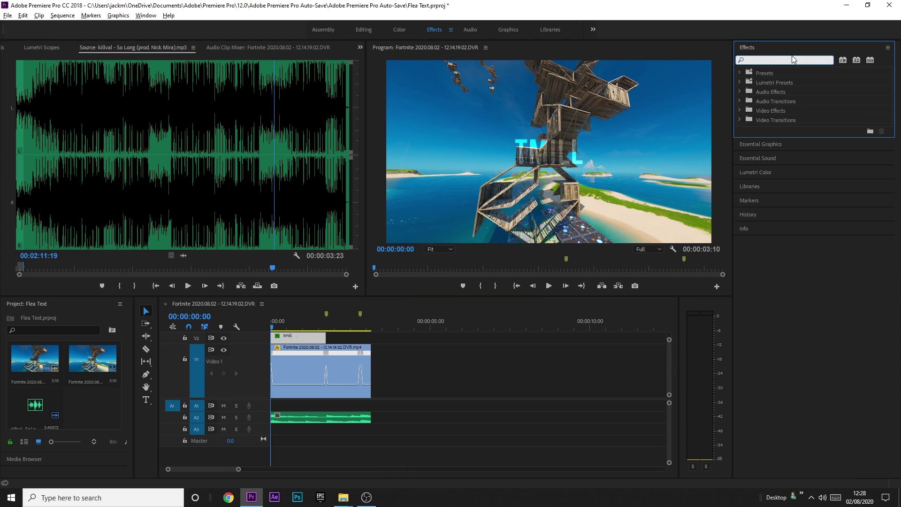
text(transform)
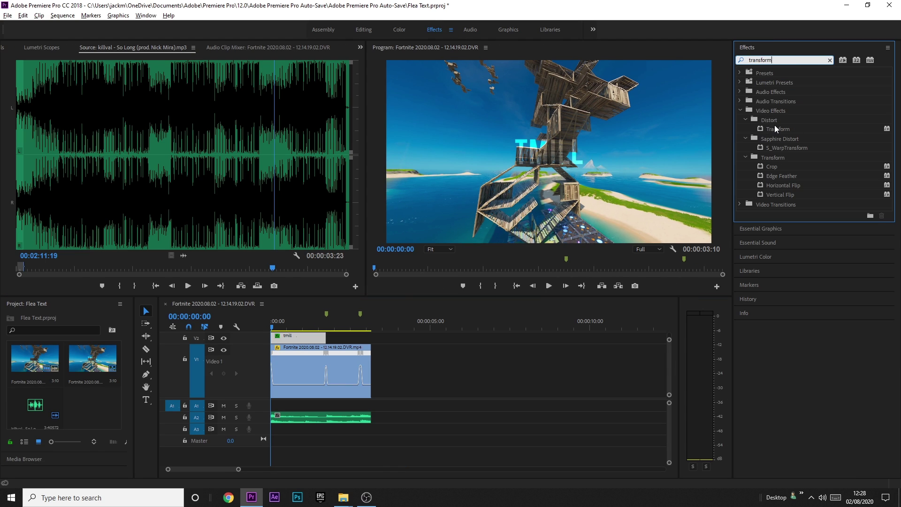
click(776, 127)
drag(778, 129, 284, 339)
click(25, 47)
click(4, 47)
scroll(61, 88, down, 10)
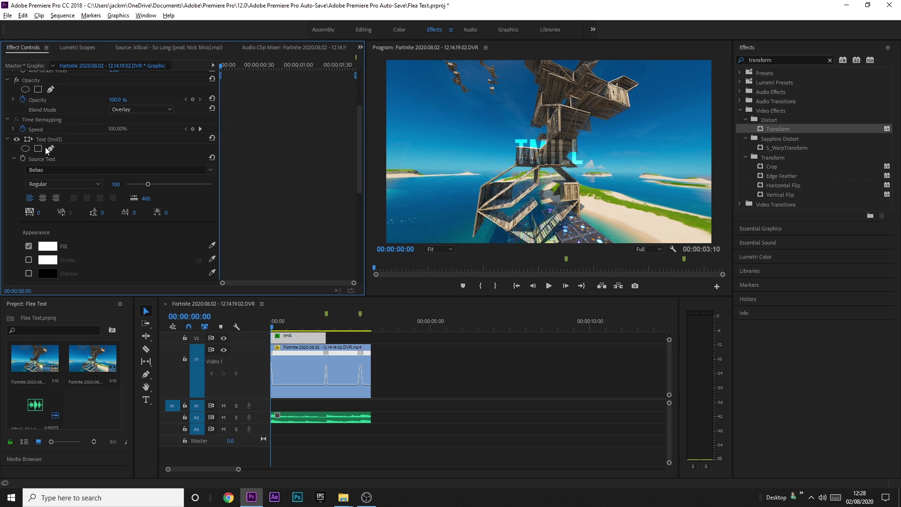
scroll(61, 214, up, 2)
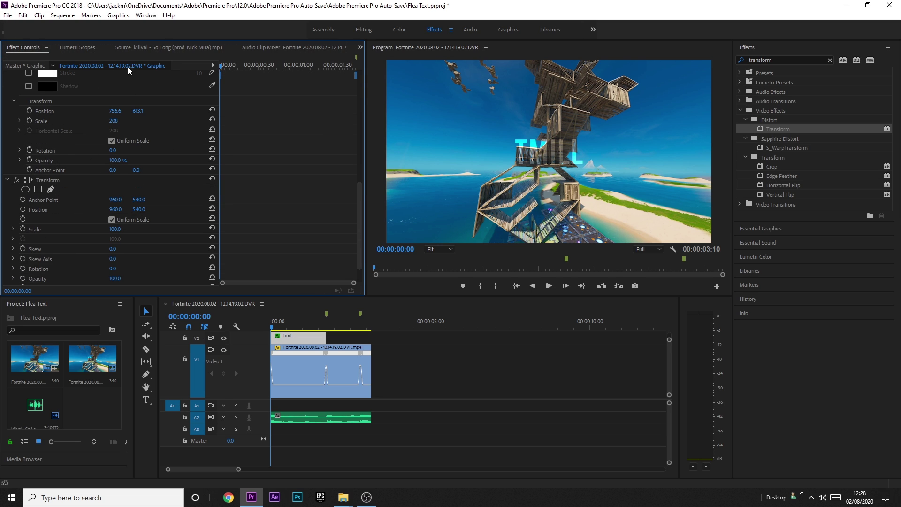
scroll(63, 177, down, 2)
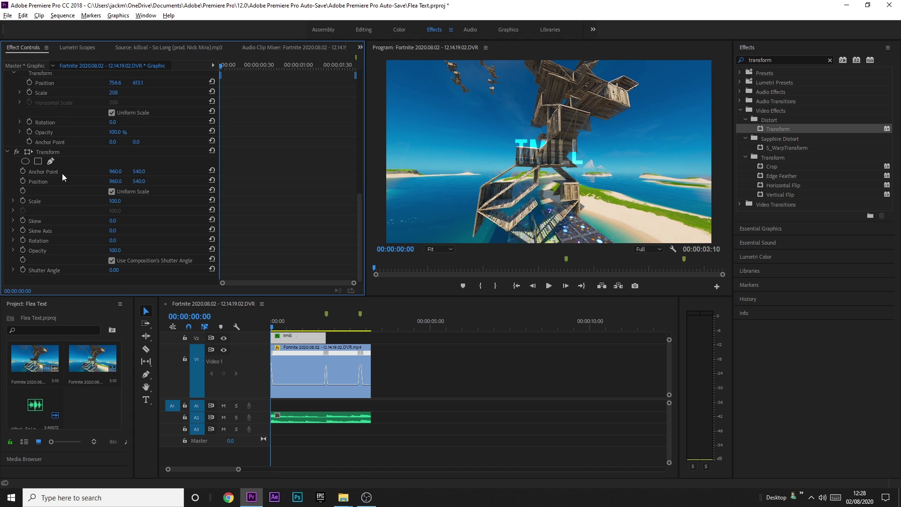
Start animating the Transform effect's Rotation with a 180° keyframe at 00:00:00:00
click(306, 362)
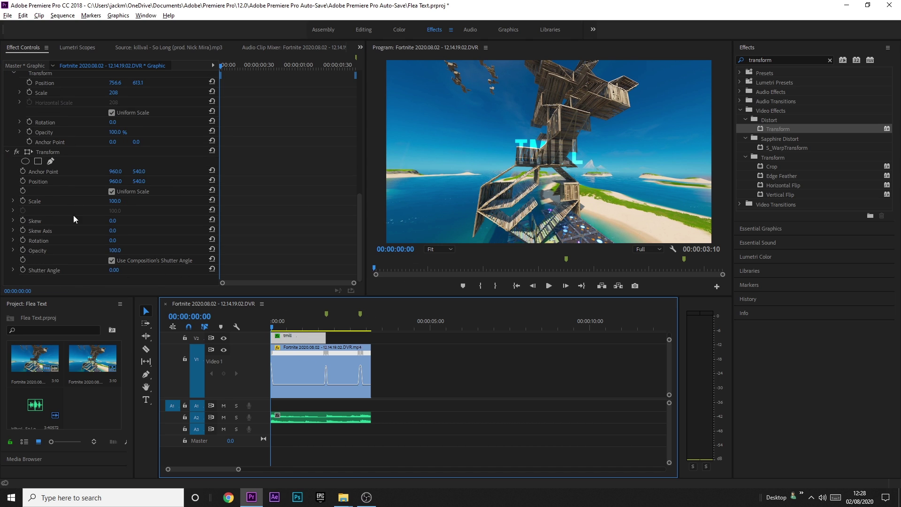
click(24, 241)
click(115, 241)
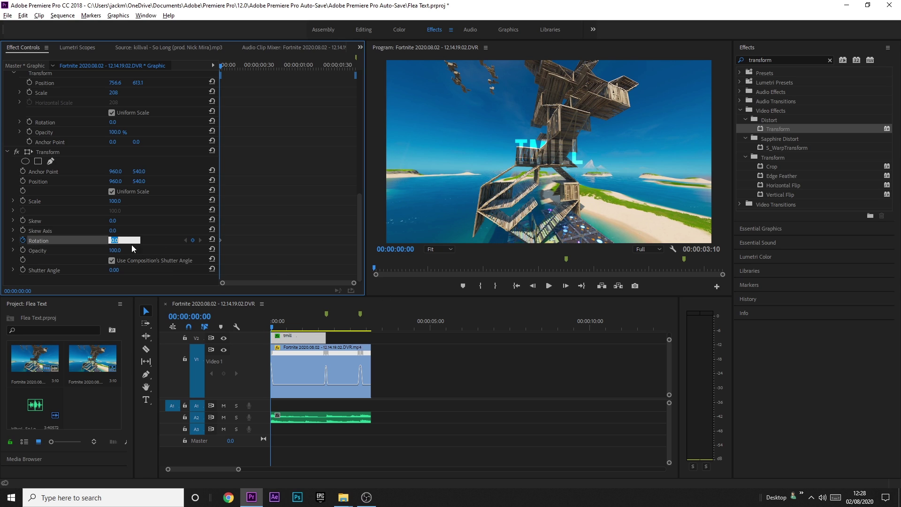
text(180)
key(Return)
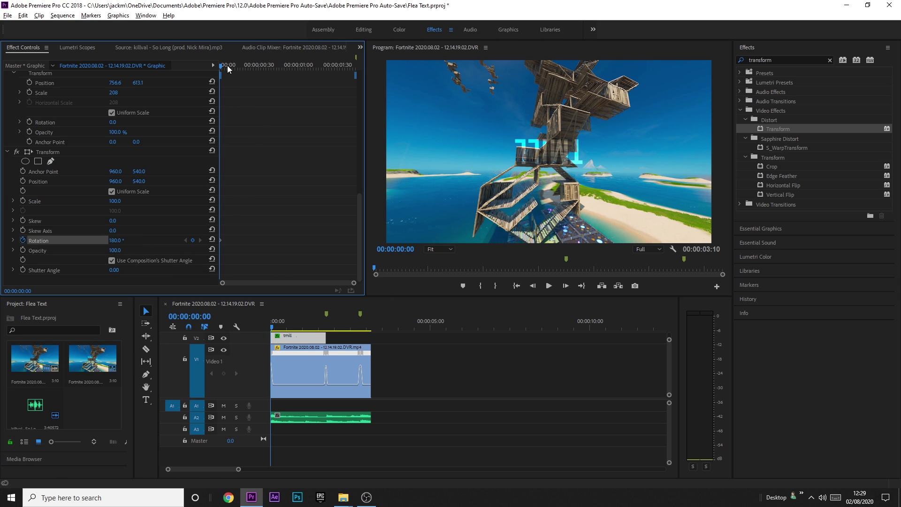
Key the Transform effect's Rotation to 0° at 00:00:00:16 and add a holding keyframe one frame after it
click(240, 67)
click(114, 240)
text(0)
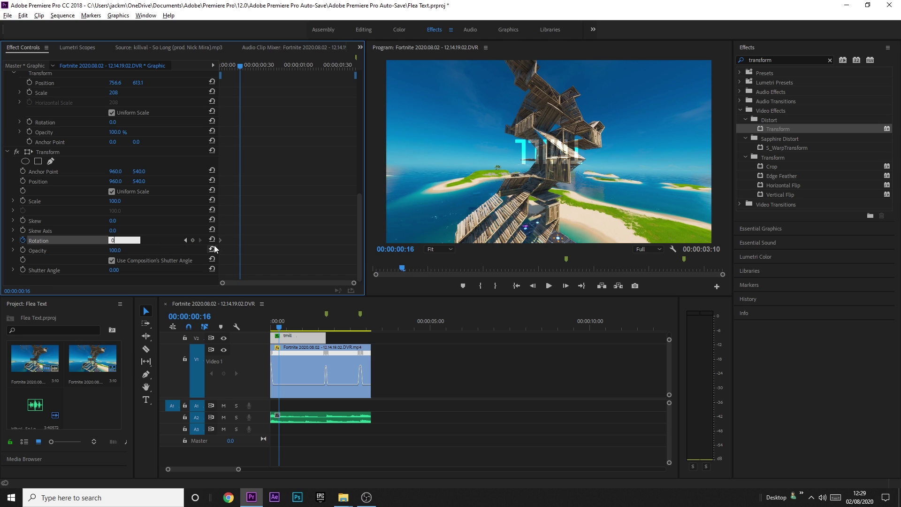
key(Return)
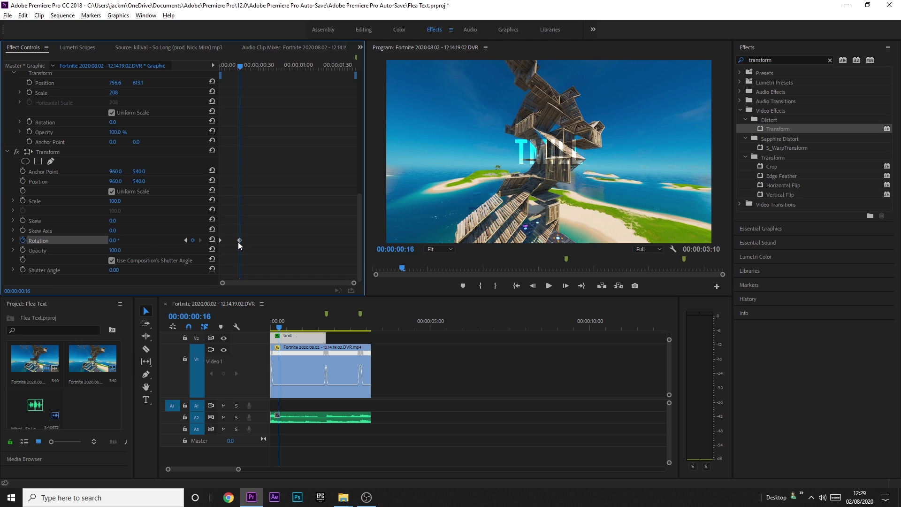
key(Right)
click(191, 241)
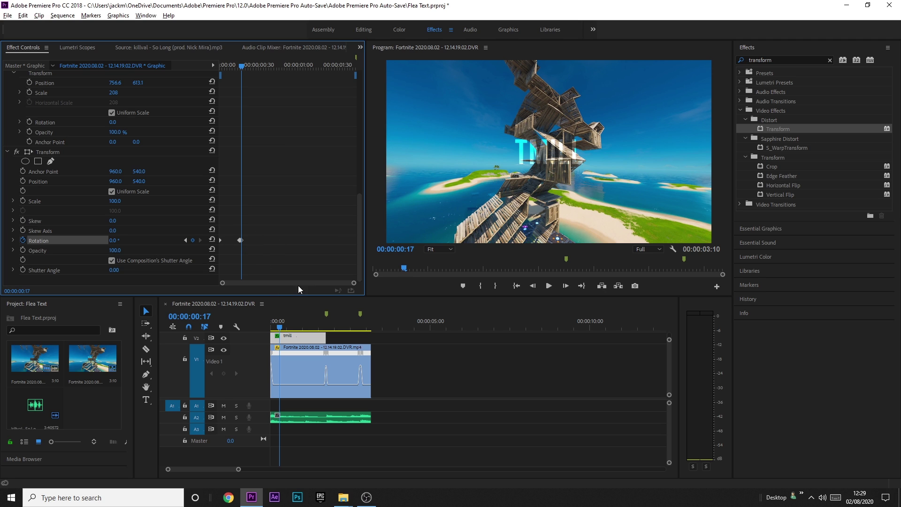
Key the Transform effect's Rotation to -180° at the end of the "tmill" clip
drag(308, 66, 362, 71)
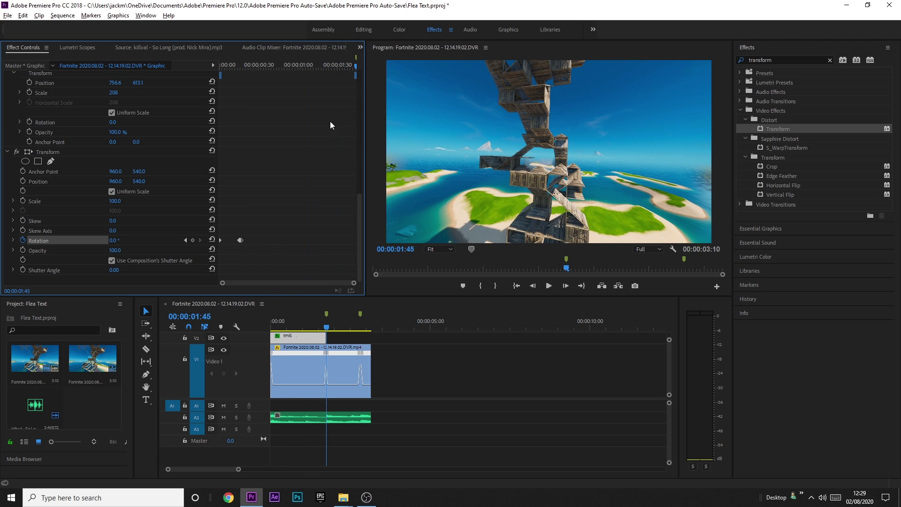
click(112, 240)
text(-)
text(180)
key(Return)
Key the Transform effect's Rotation to 0° at 00:00:01:29 and add a holding keyframe at 00:00:01:28
key(Left)
key(Left)
key(Left)
key(Left)
key(Left)
key(Left)
key(Left)
key(Left)
key(Left)
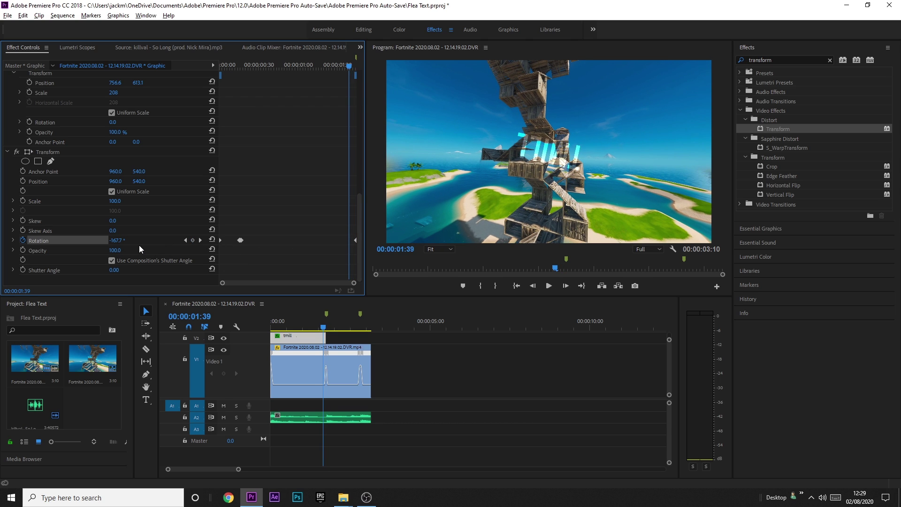
key(Left)
key(Left)
key(Left)
key(Left)
key(Left)
key(Left)
key(Left)
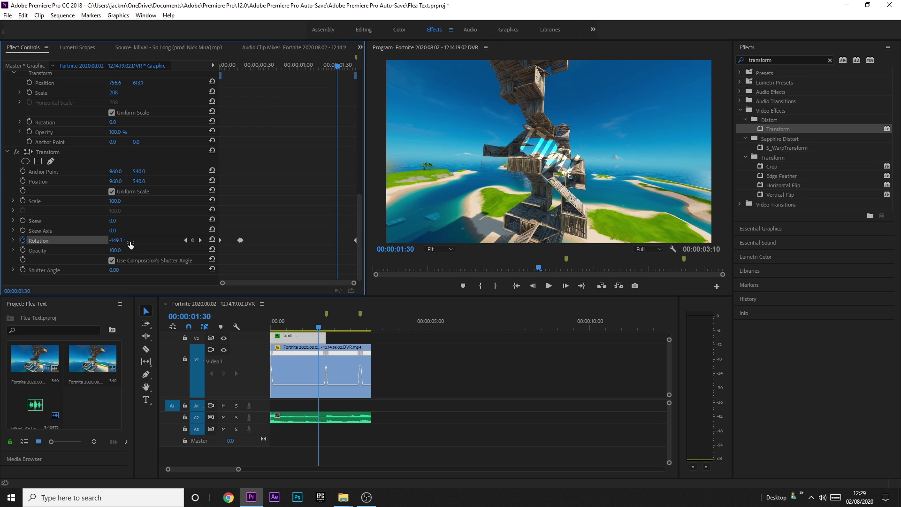
click(124, 237)
text(0)
key(Return)
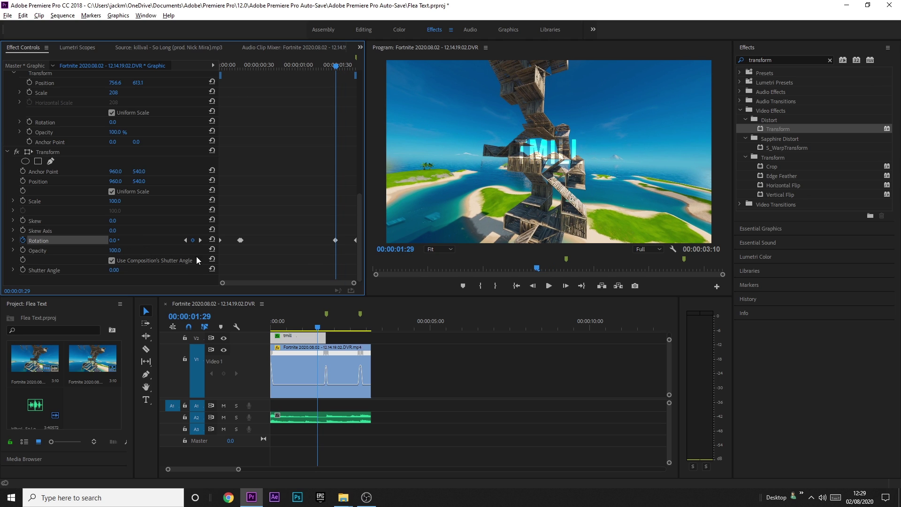
key(Left)
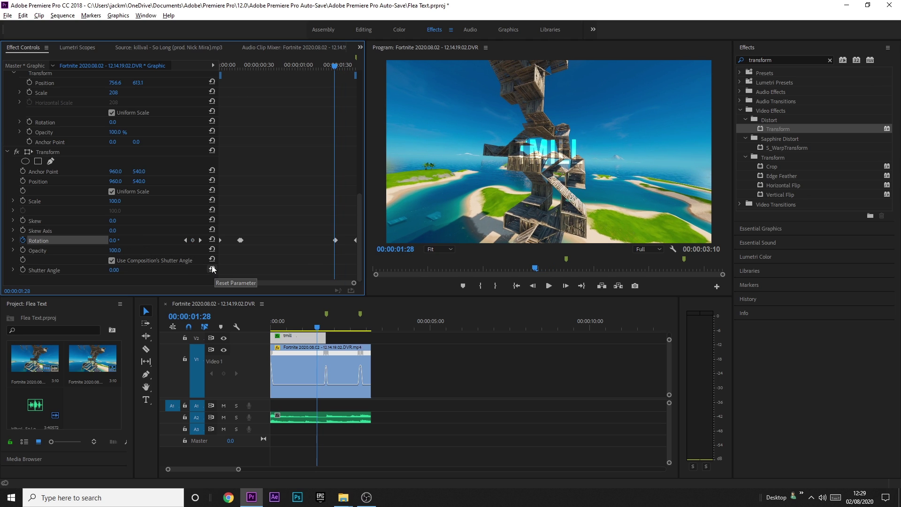
click(193, 241)
Ease the 0° Rotation keyframe at 00:00:00:16 and lengthen its graph handle so the opening spin slows into place
drag(224, 282, 250, 285)
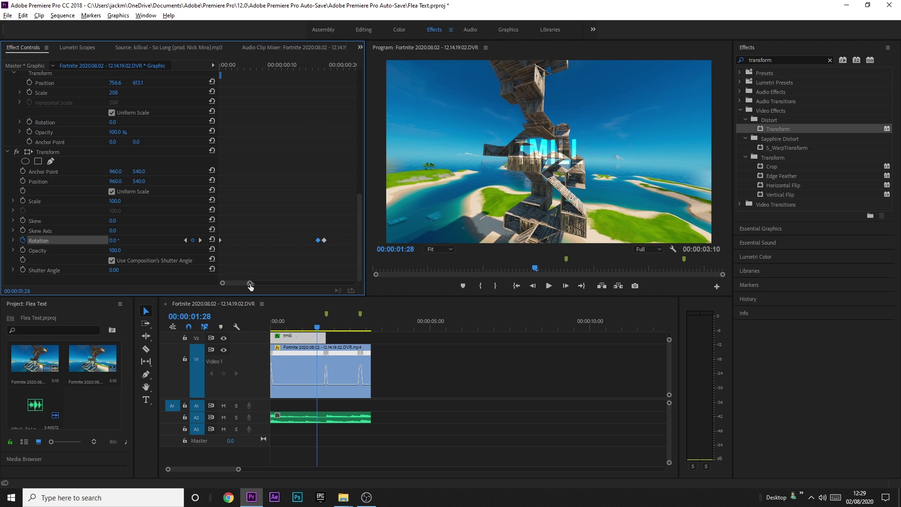
right_click(317, 242)
click(345, 348)
drag(250, 283, 354, 283)
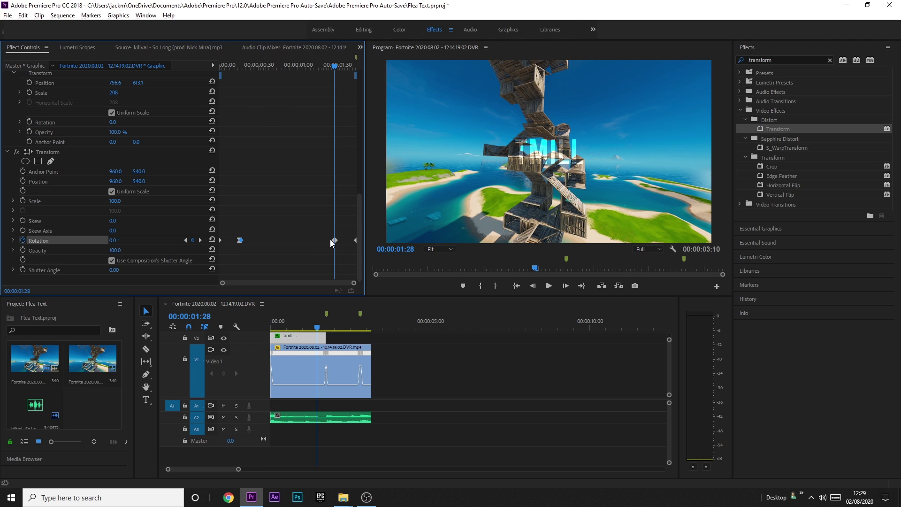
mouse_move(223, 284)
mouse_down()
mouse_move(320, 284)
mouse_move(236, 292)
mouse_up()
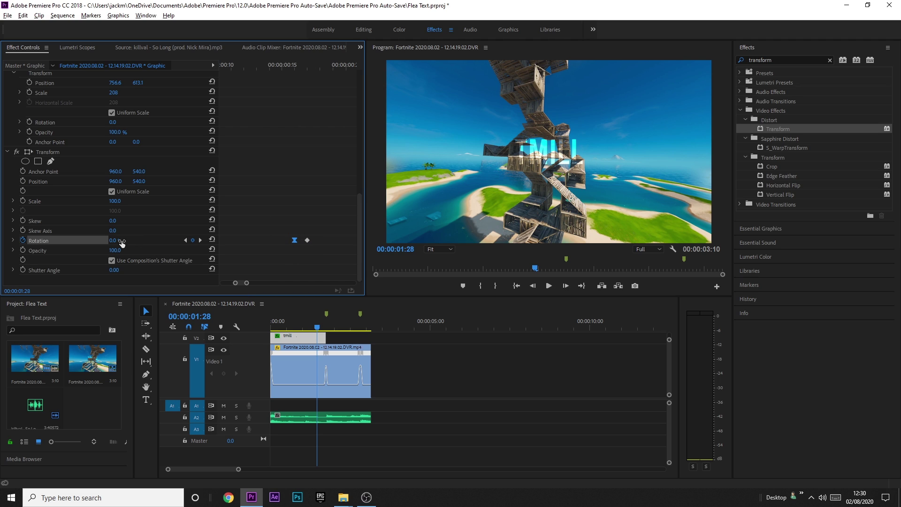
click(13, 241)
drag(247, 284, 261, 285)
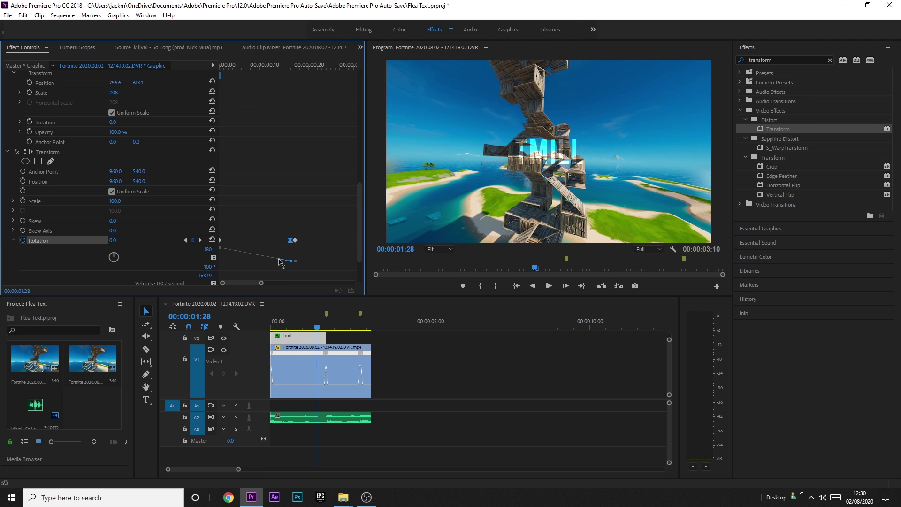
drag(277, 260, 260, 262)
Preview the opening spin and shift its two 0° Rotation keyframes to about 00:00:00:22 and 00:00:00:23
key(Home)
key(space)
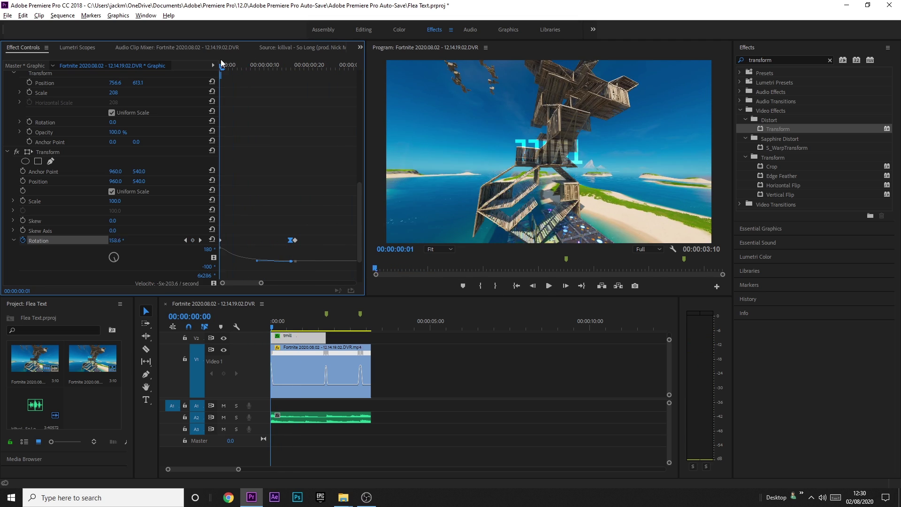
drag(222, 65, 274, 85)
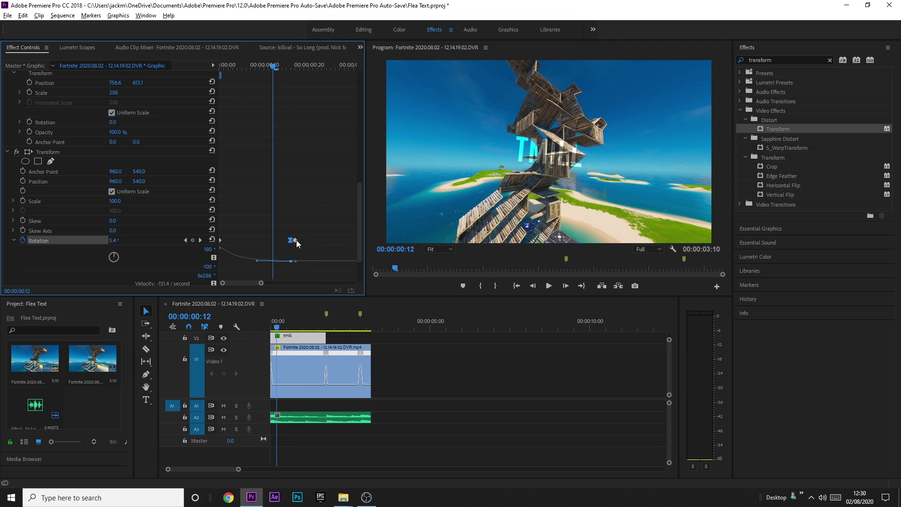
drag(297, 240, 321, 245)
drag(244, 69, 215, 111)
key(space)
key(space)
scroll(282, 262, down, 1)
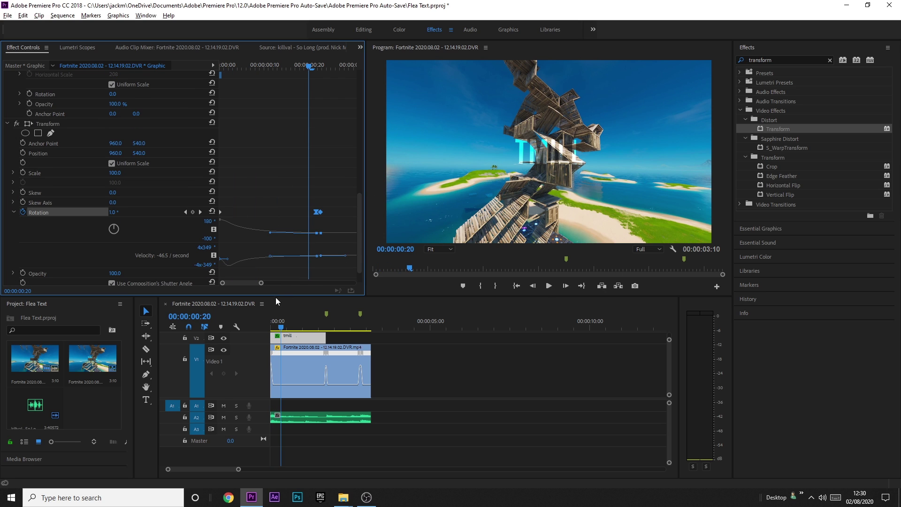
Ease the 0° Rotation keyframe at 00:00:01:29 and lengthen its graph handle so the closing spin accelerates
drag(261, 283, 337, 280)
click(325, 201)
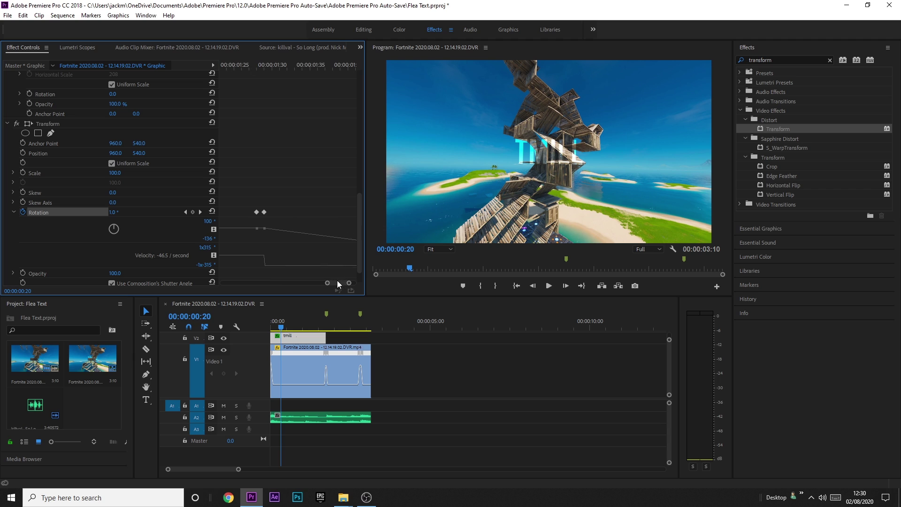
right_click(264, 212)
click(303, 320)
drag(285, 267, 328, 261)
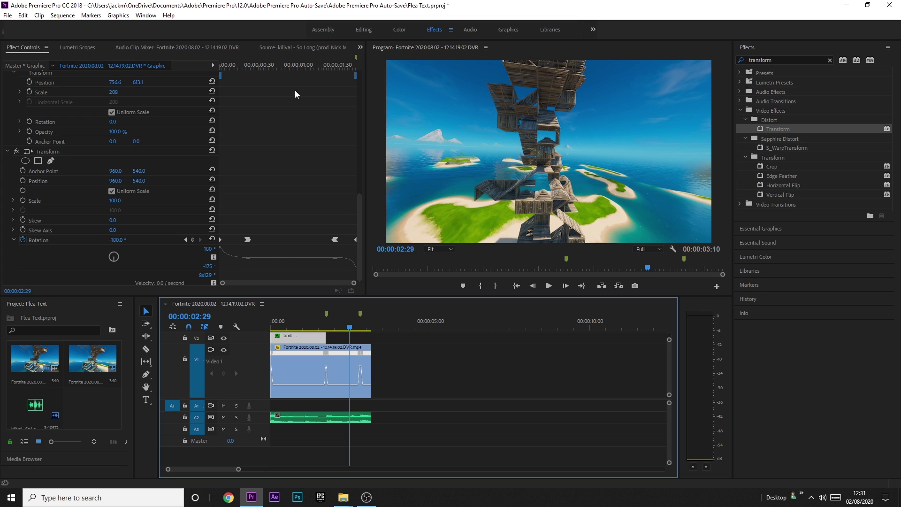
Turn off Use Composition's Shutter Angle, set the Transform effect's Shutter Angle to 360 and play the title from the start
drag(315, 66, 270, 125)
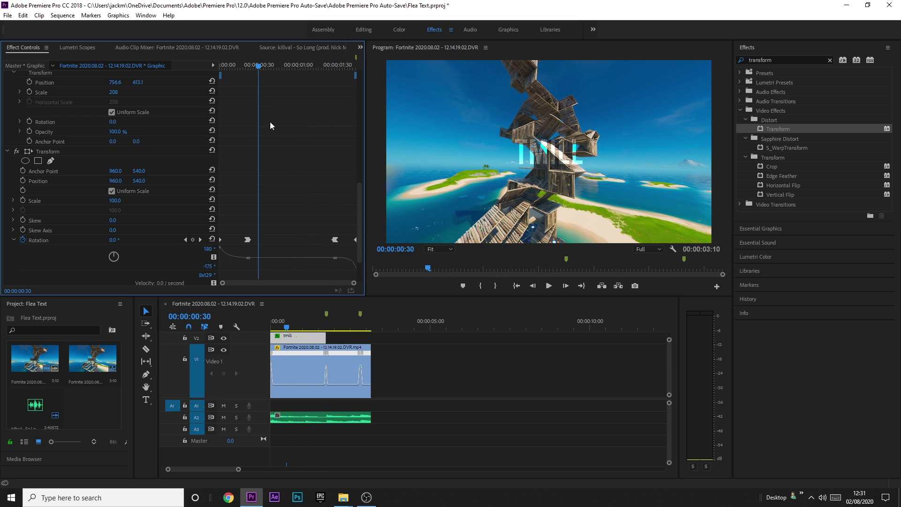
scroll(146, 261, down, 3)
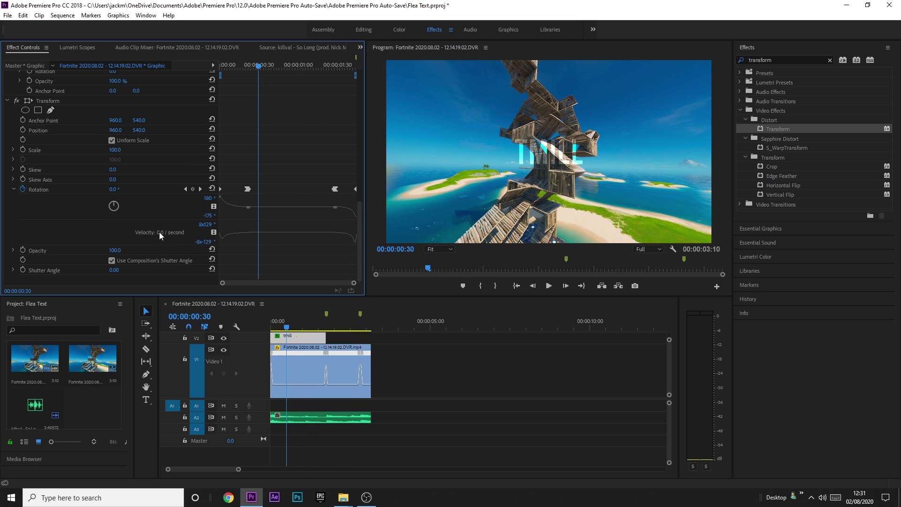
click(112, 261)
drag(259, 66, 213, 62)
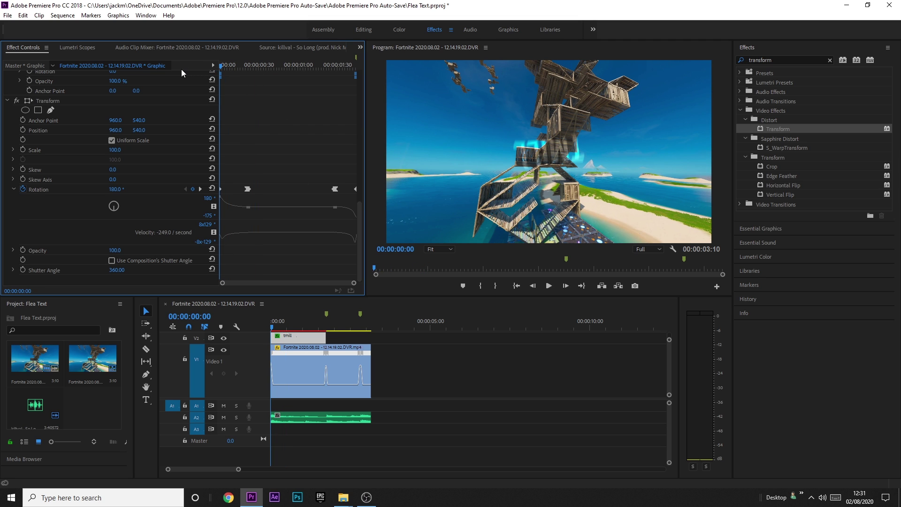
key(space)
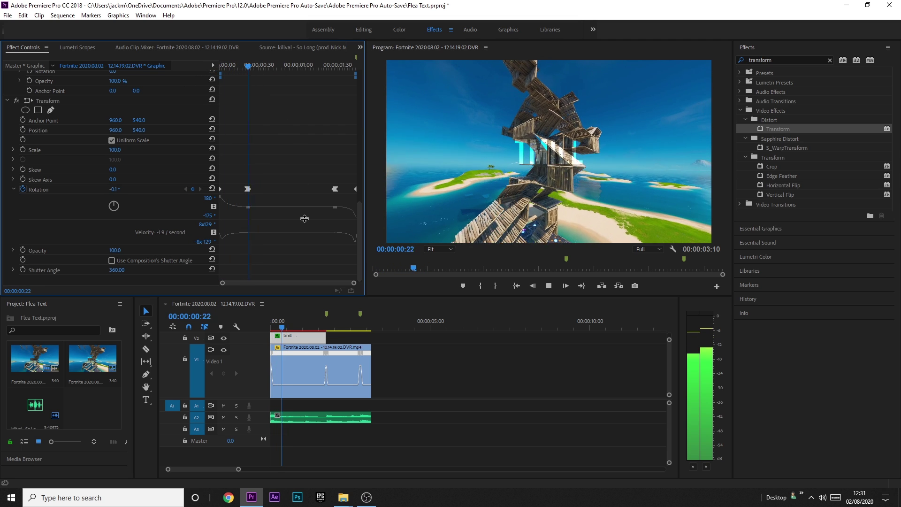
Duplicate the tmill title onto video track V3 directly above the original and scrub through the brighter double overlay
click(280, 46)
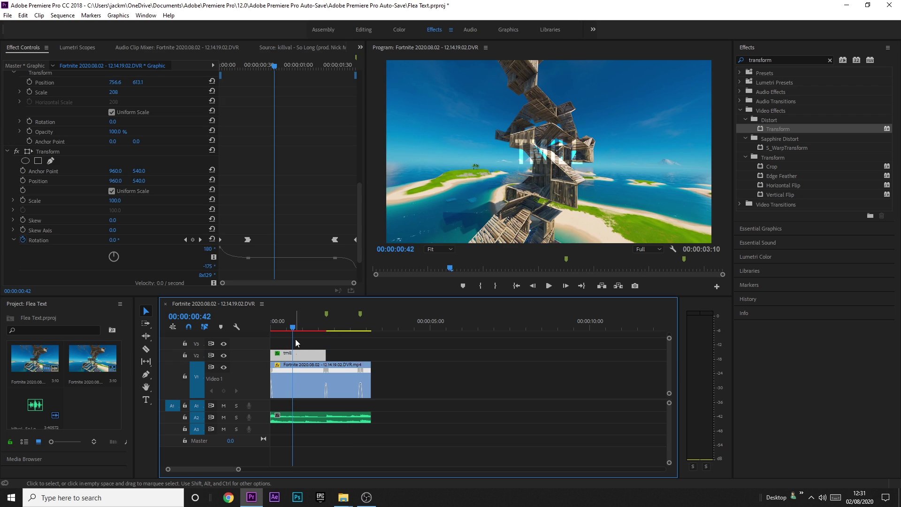
click(306, 342)
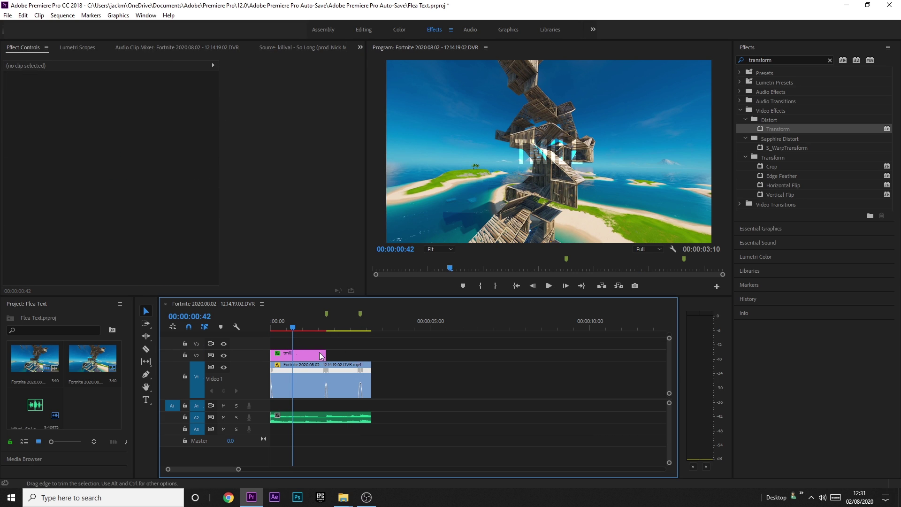
click(319, 355)
drag(300, 319, 296, 324)
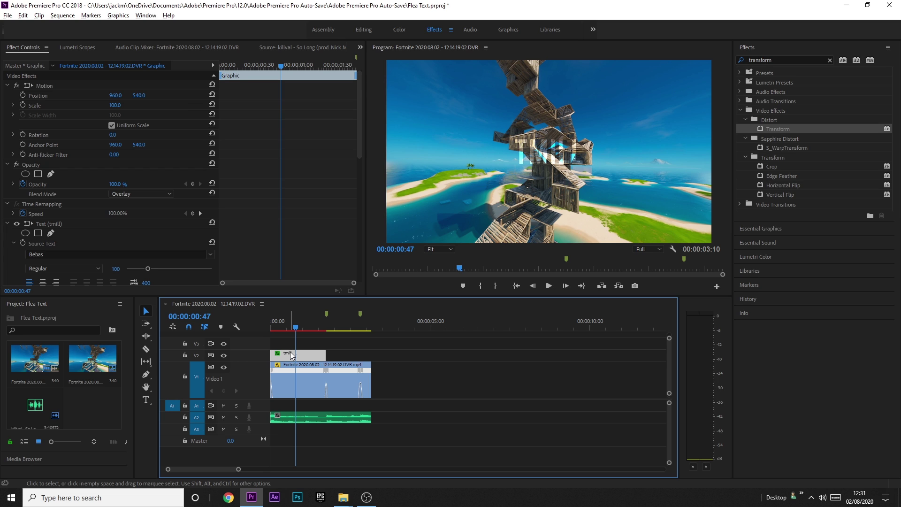
drag(290, 355, 289, 350)
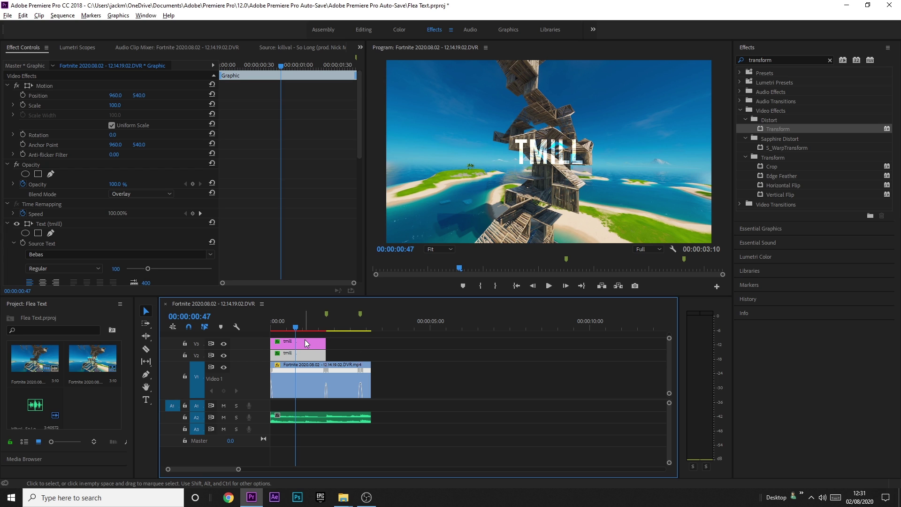
click(271, 327)
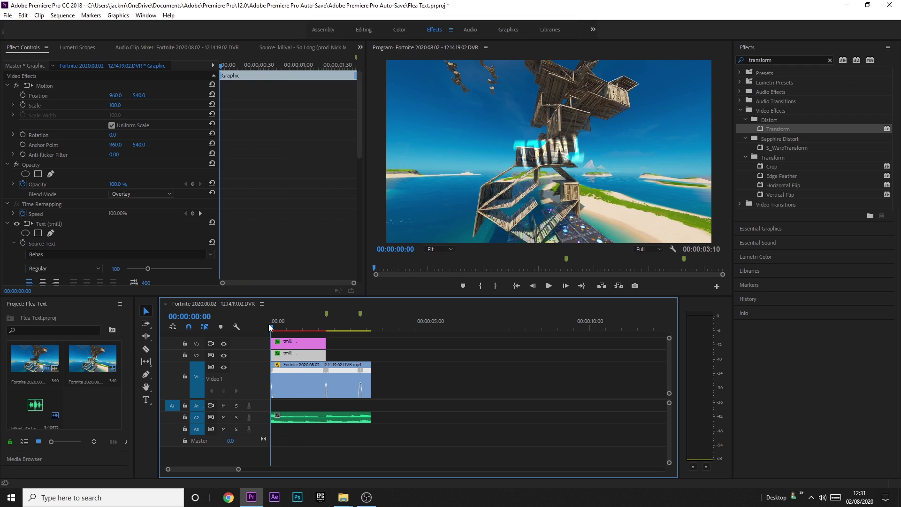
drag(270, 327, 315, 331)
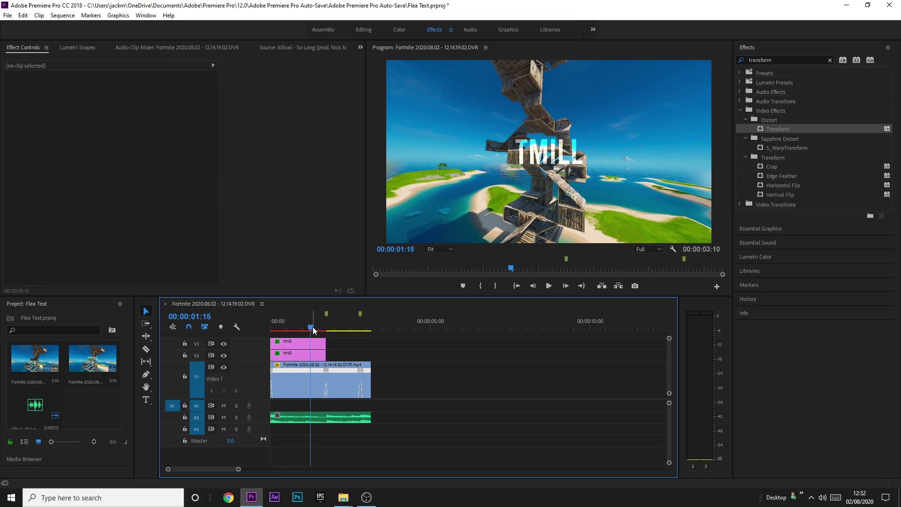
Duplicate both stacked tmill titles on V2 and V3 so the copies start right where the originals end
click(295, 342)
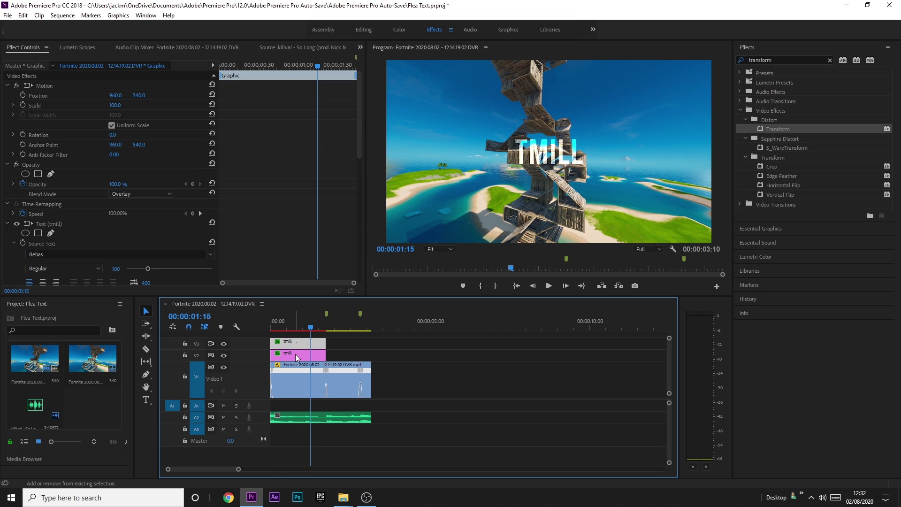
shift+click(295, 353)
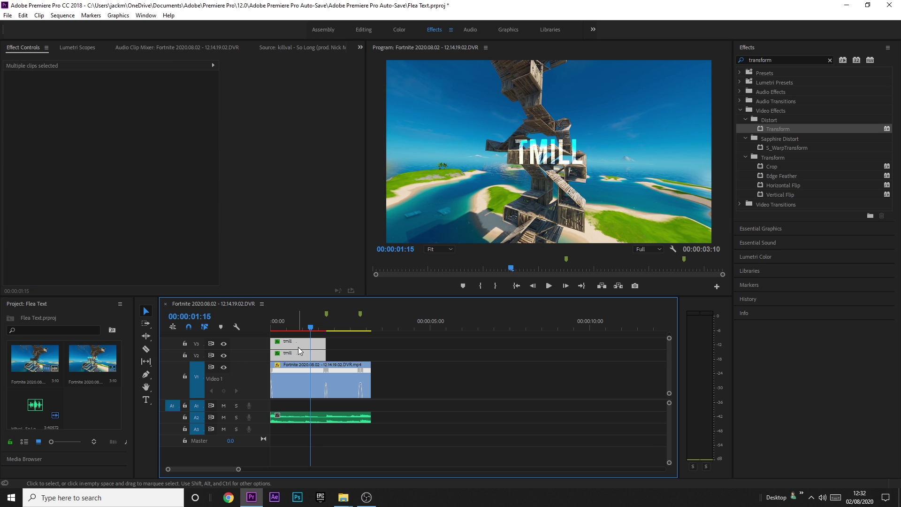
drag(298, 351, 354, 353)
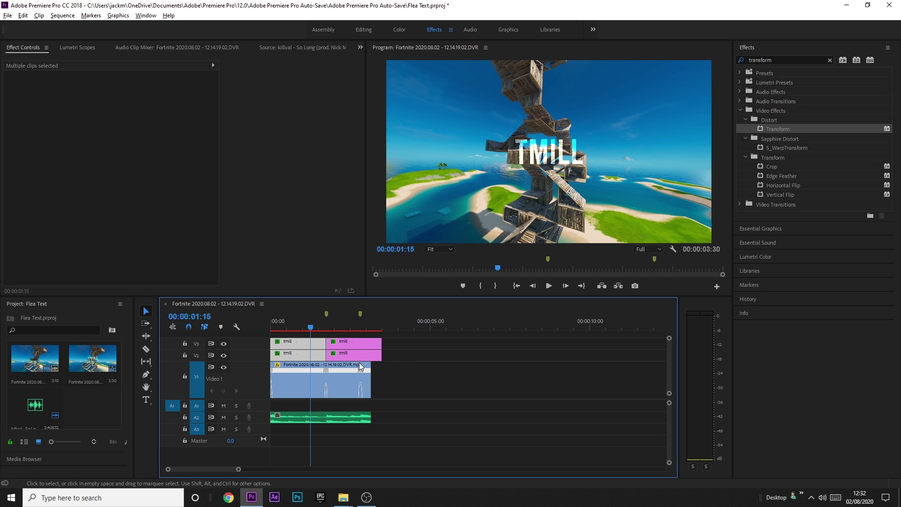
Change the text of the second pair of title clips on V2 and V3 to "presents"
click(340, 321)
click(353, 351)
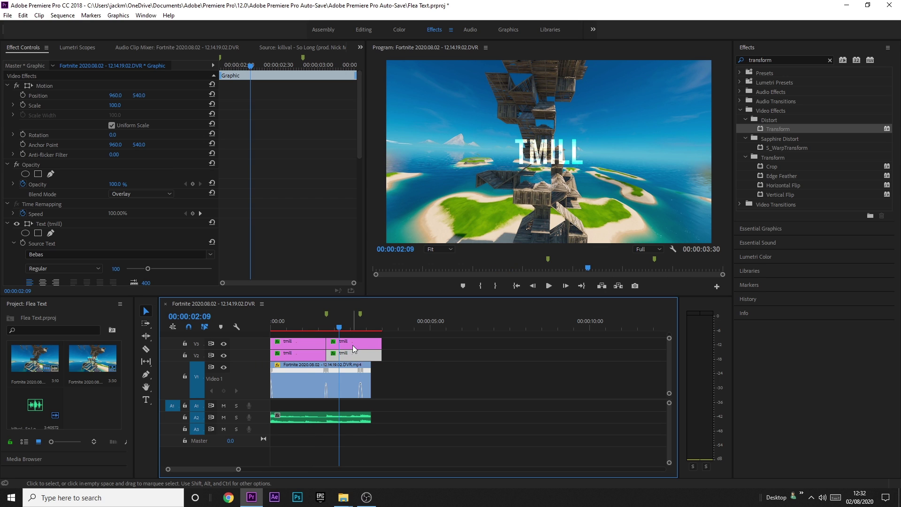
click(353, 342)
key(t)
click(549, 143)
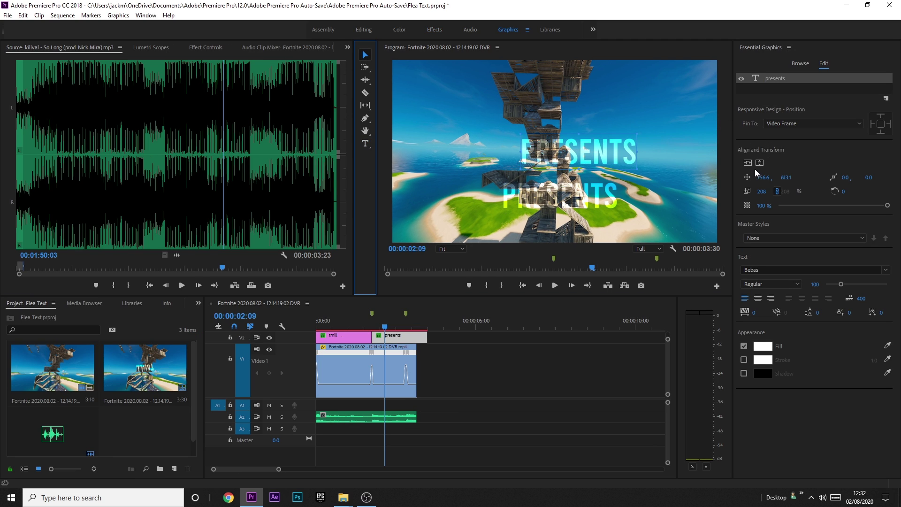
Centre the "presents" text horizontally and vertically in the frame for both the V2 and V3 clips
click(760, 163)
click(748, 162)
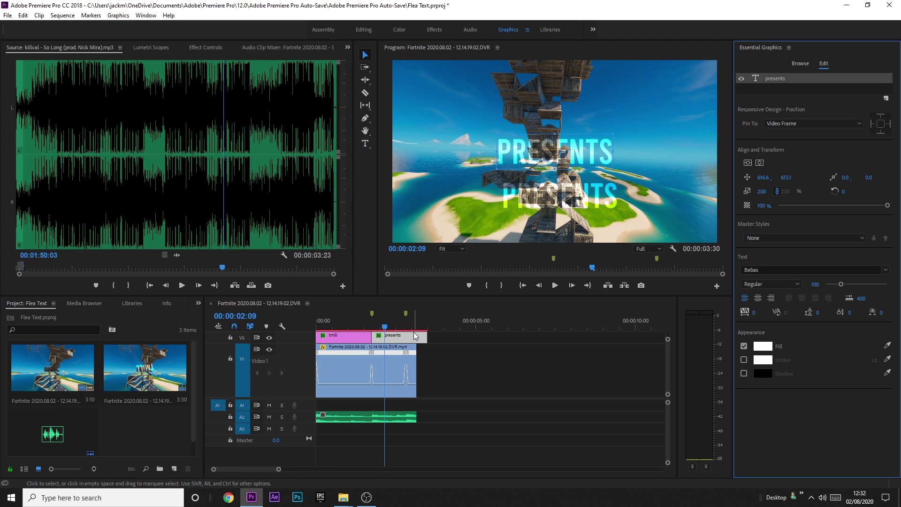
scroll(669, 364, up, 3)
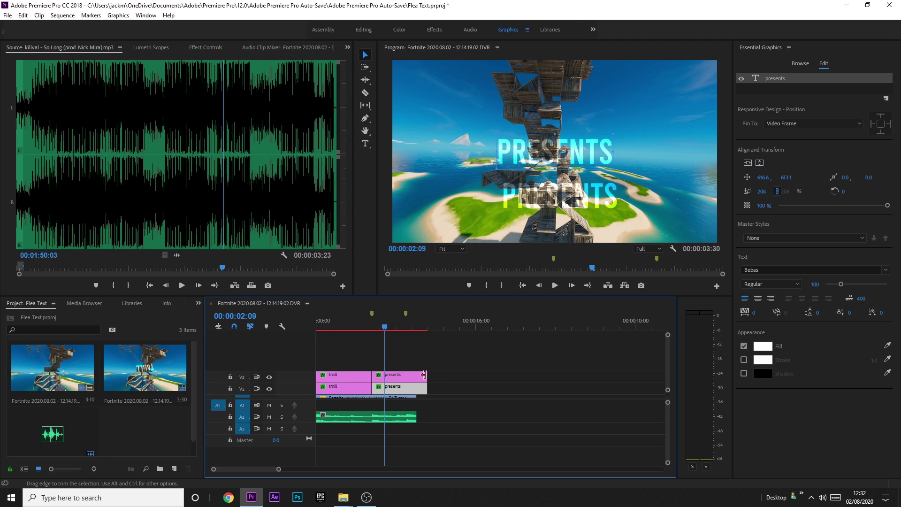
click(416, 375)
click(784, 79)
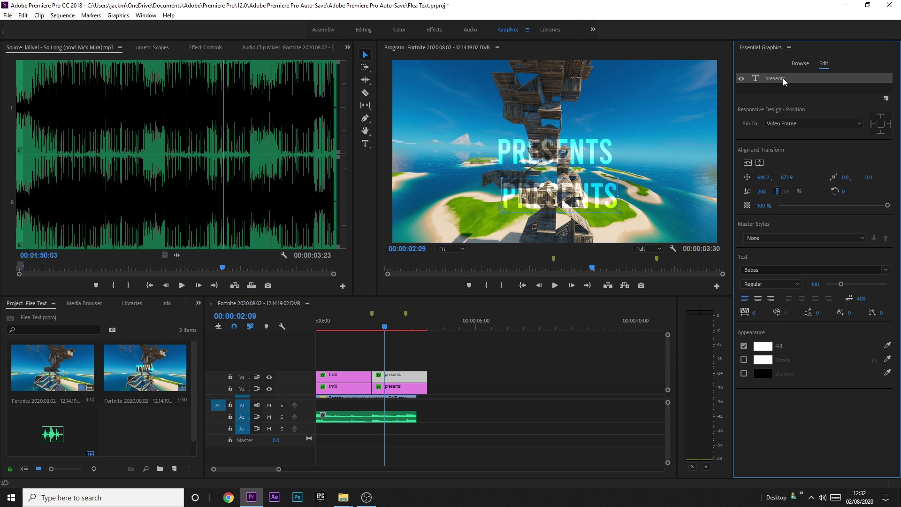
click(748, 163)
click(760, 163)
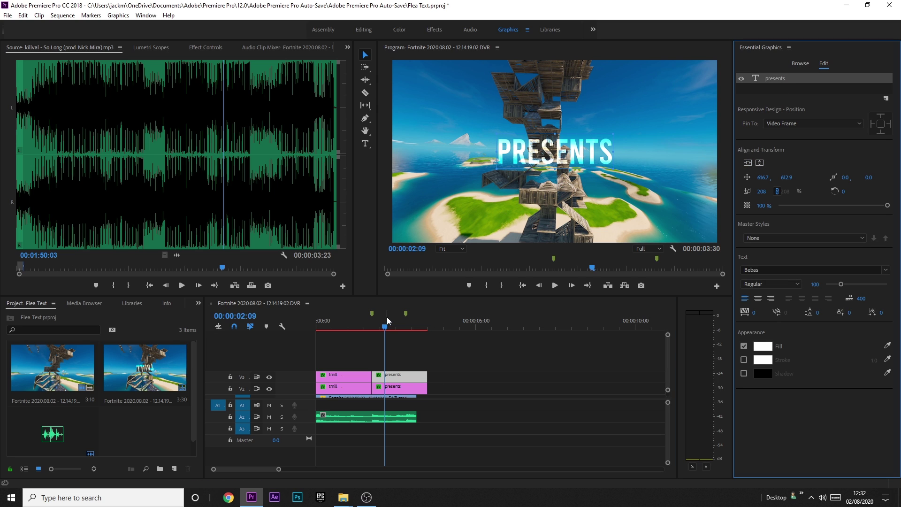
Move the closing Rotation keyframes of the V3 "presents" title earlier so its spin ends with the footage at 00:00:03:10
drag(388, 321, 447, 337)
scroll(376, 415, up, 2)
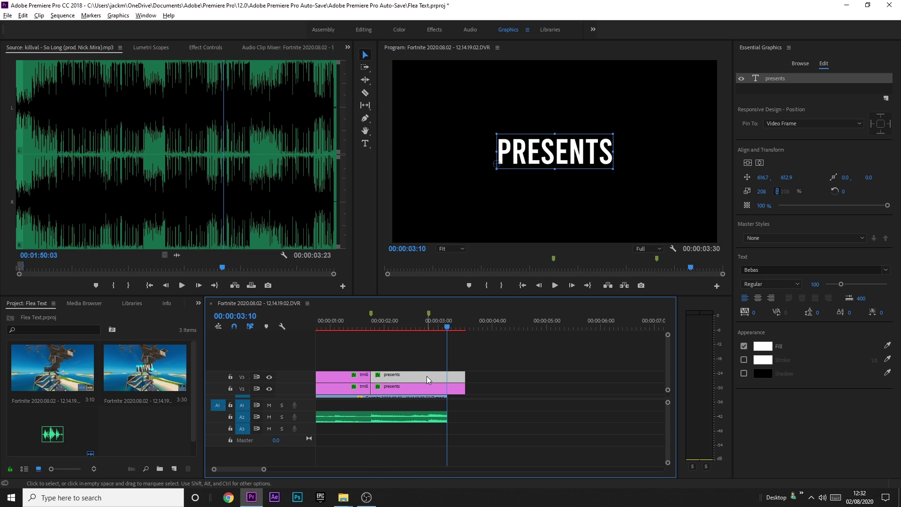
click(205, 48)
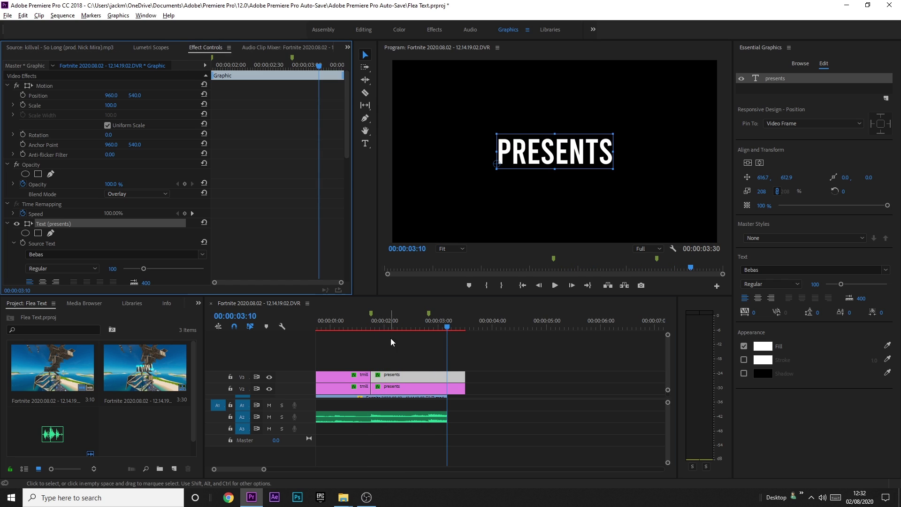
scroll(247, 173, down, 5)
scroll(250, 186, down, 3)
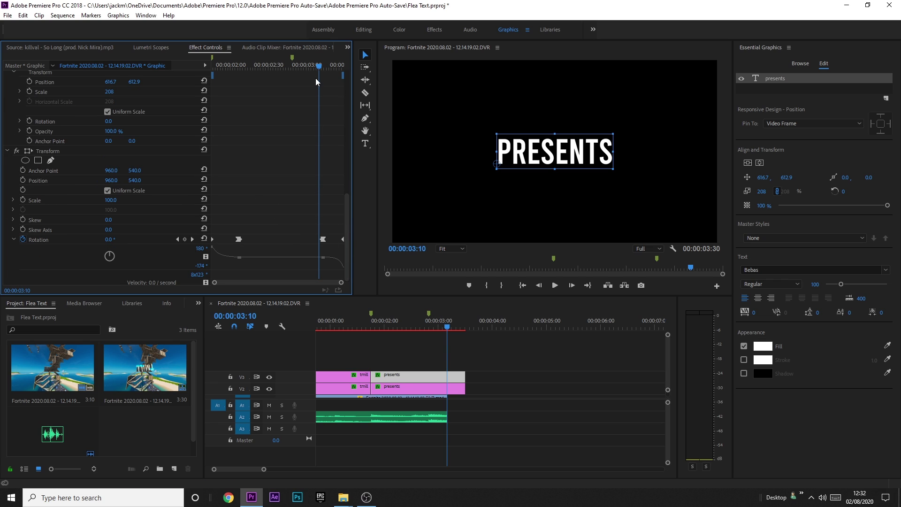
drag(323, 239, 299, 239)
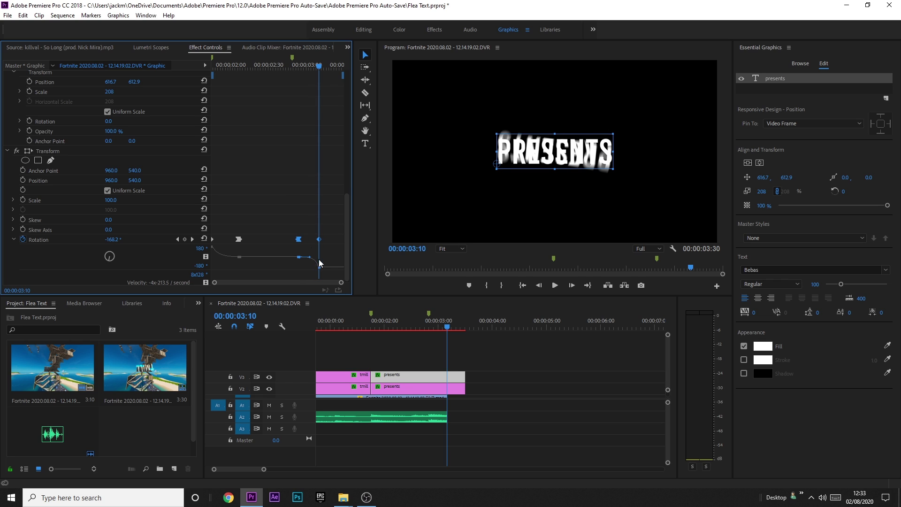
Replace the V2 "presents" title with a copy of the retimed V3 one and scrub through it
click(423, 392)
drag(423, 392, 405, 385)
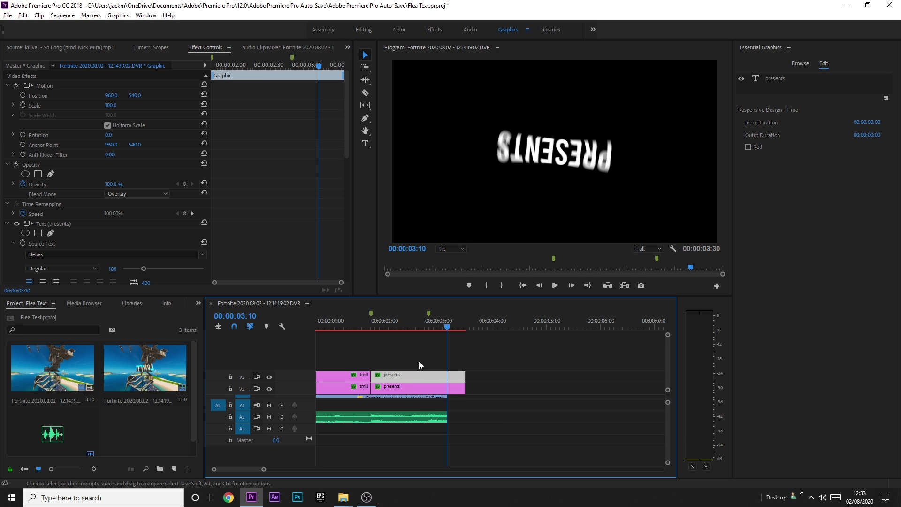
drag(398, 323, 415, 327)
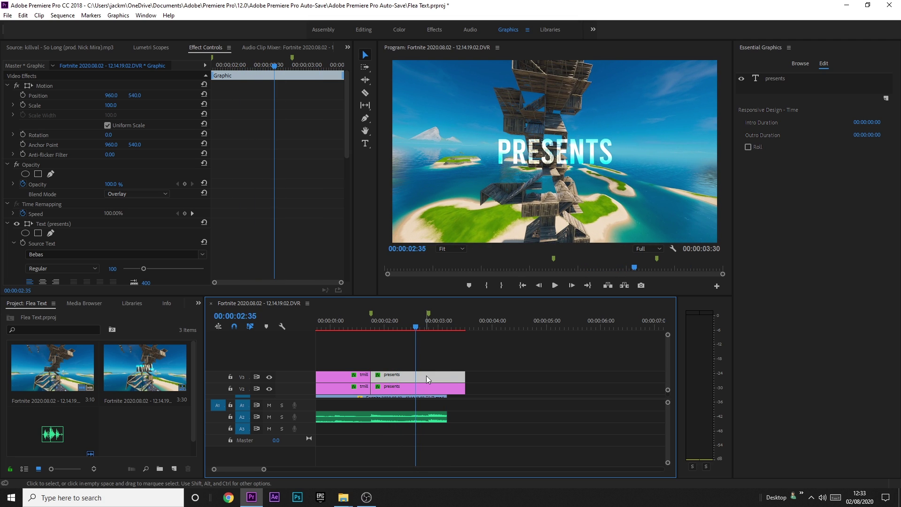
click(425, 387)
Trim both "presents" titles to end at 00:00:03:10 and play the sequence from the start
click(447, 328)
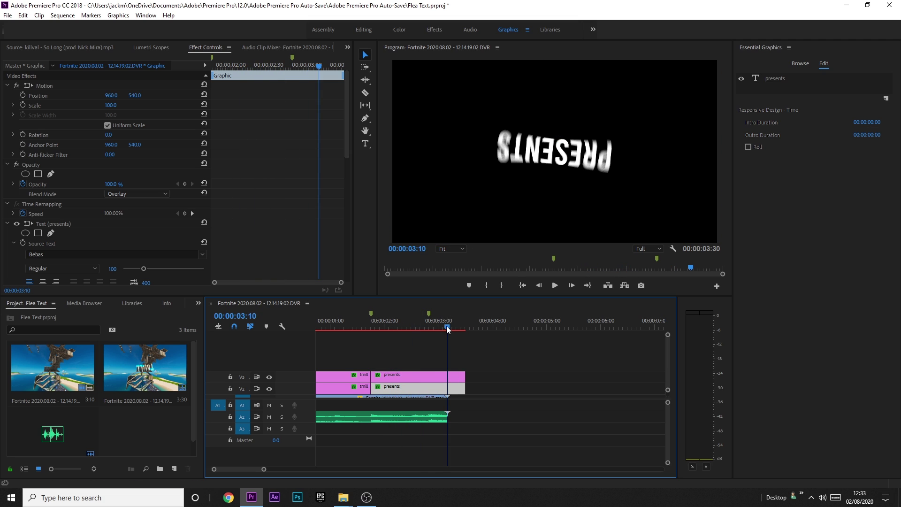
drag(464, 373, 447, 391)
key(Home)
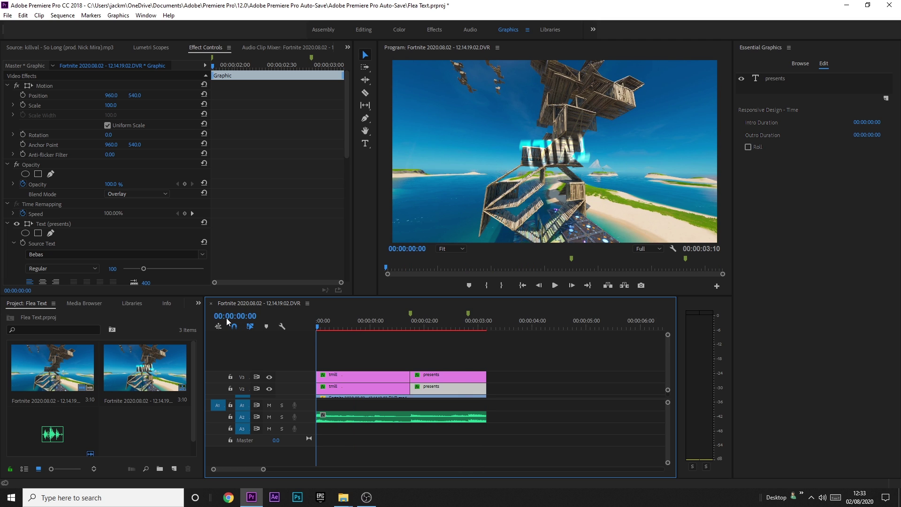
key(space)
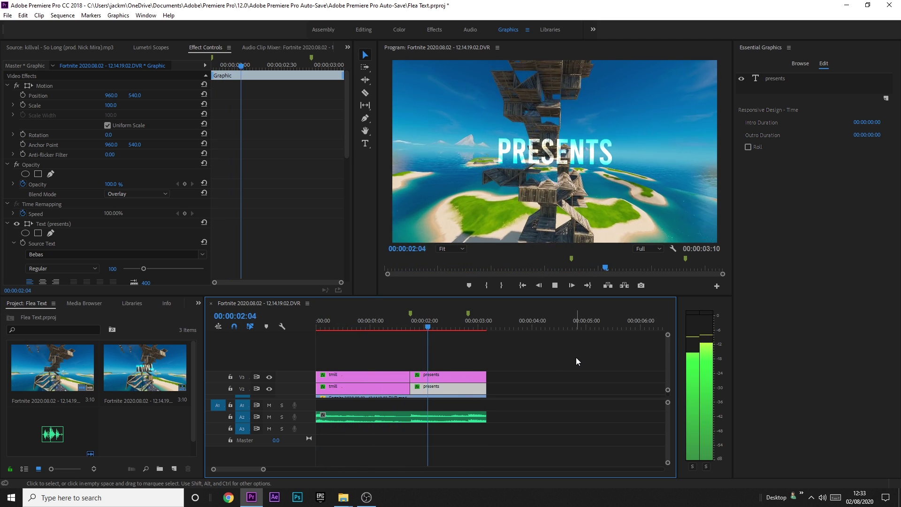
click(460, 326)
key(minus)
drag(461, 325, 292, 327)
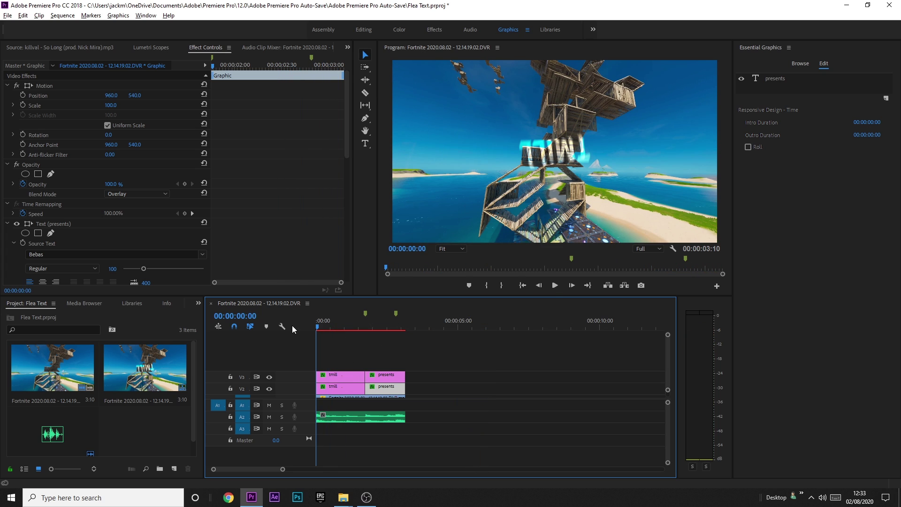
Switch to the Effects workspace and search the effects for "s_filmdamage"
click(368, 443)
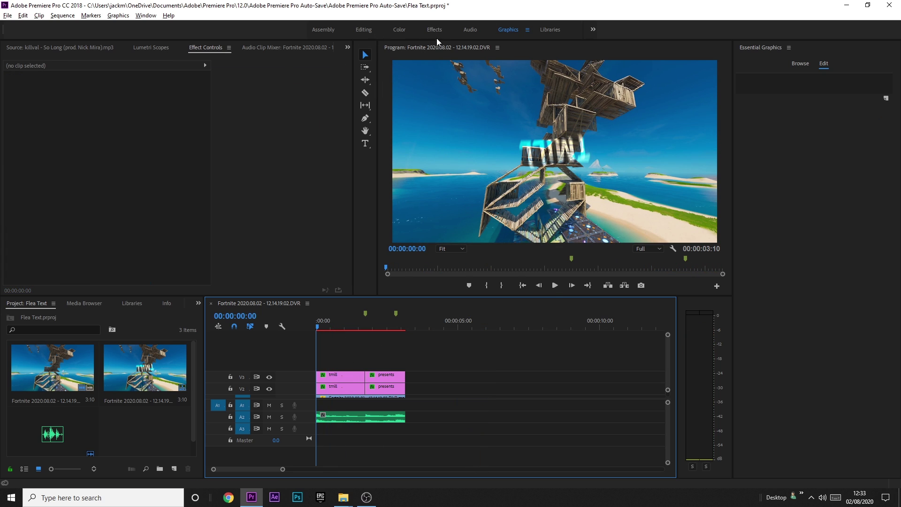
click(780, 61)
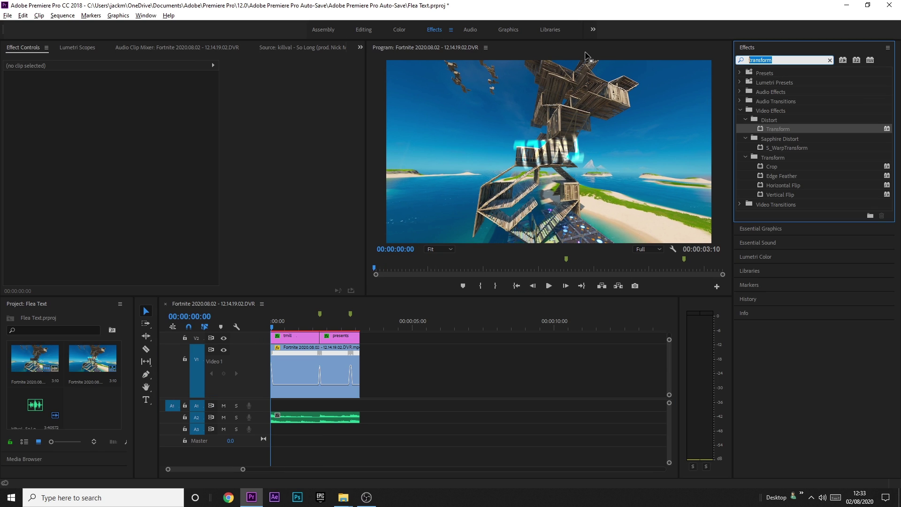
text(s_filmdamage)
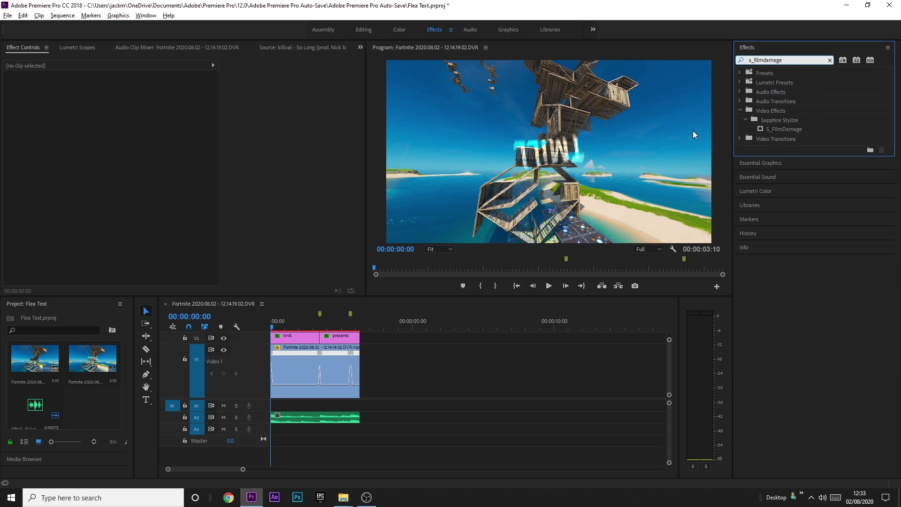
click(790, 130)
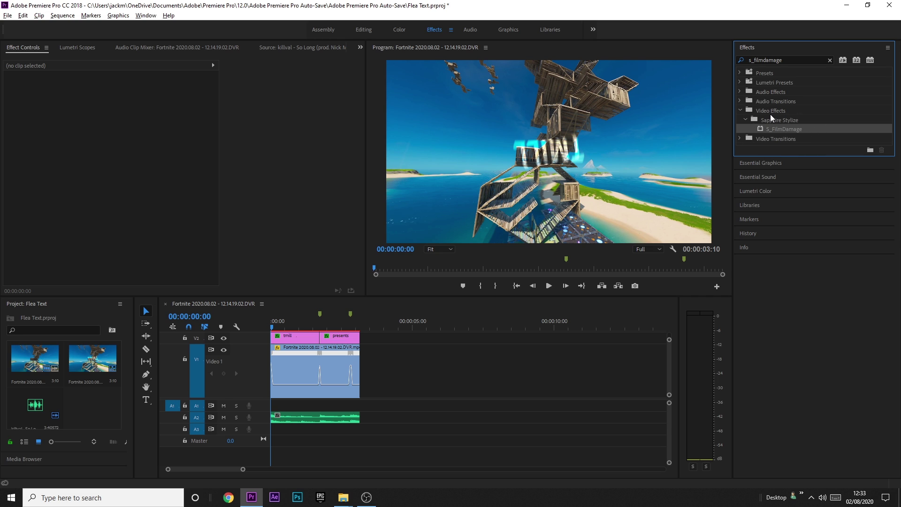
Nest the speed-ramped Fortnite clip on V1 as Nested Sequence 01
click(278, 375)
right_click(289, 372)
click(274, 368)
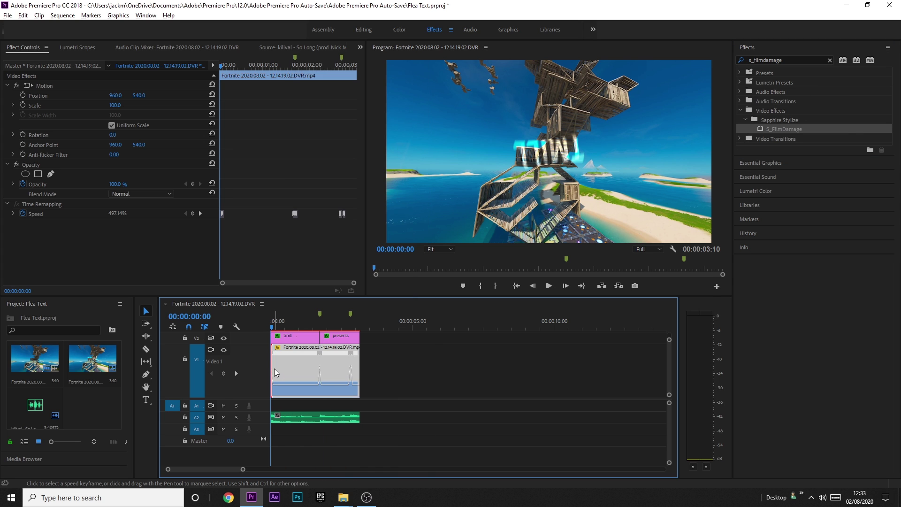
right_click(294, 365)
click(356, 267)
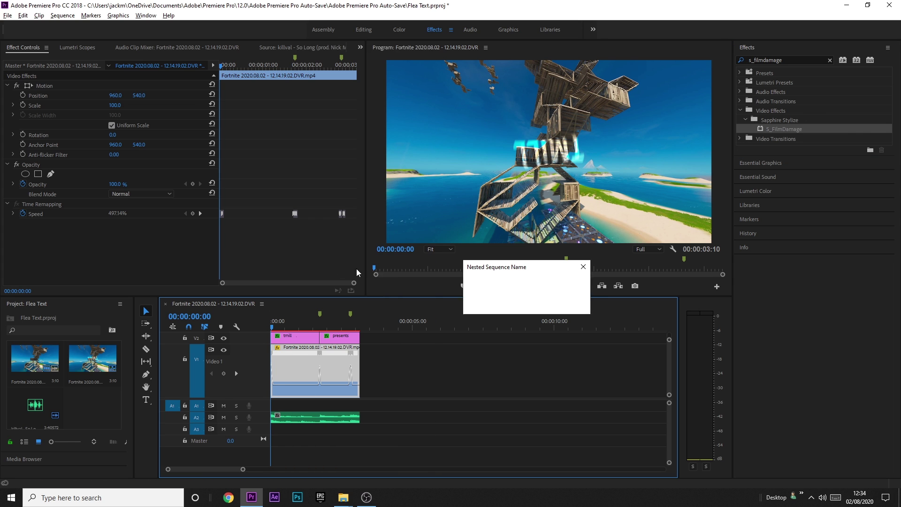
key(Return)
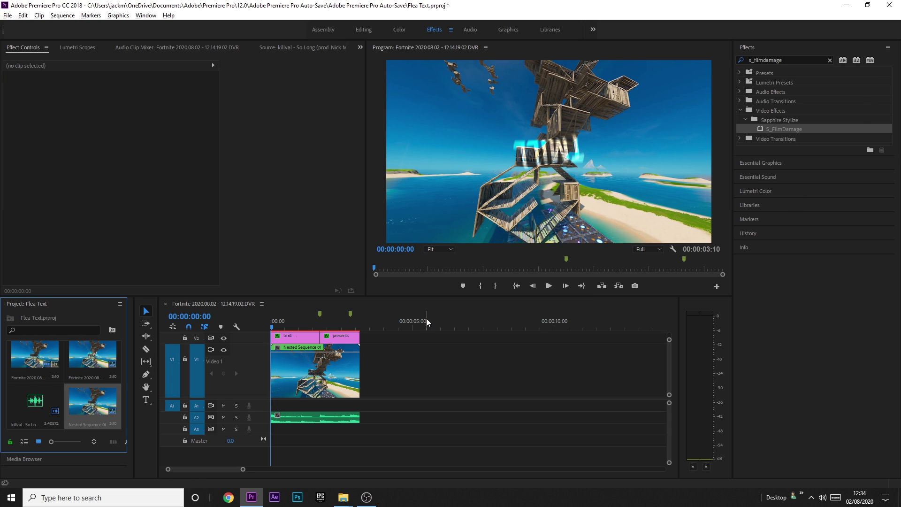
Apply S_FilmDamage to the nested sequence and set its Grain Amp to 0
click(326, 366)
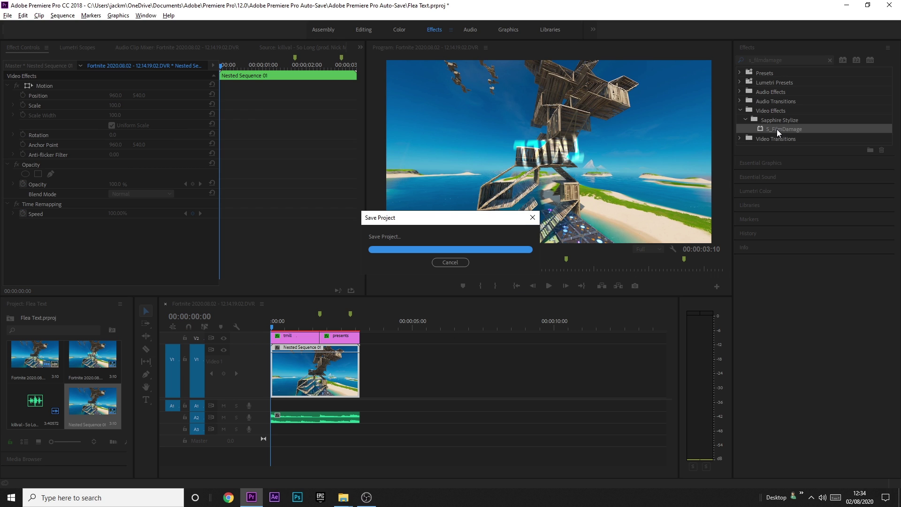
drag(777, 129, 310, 375)
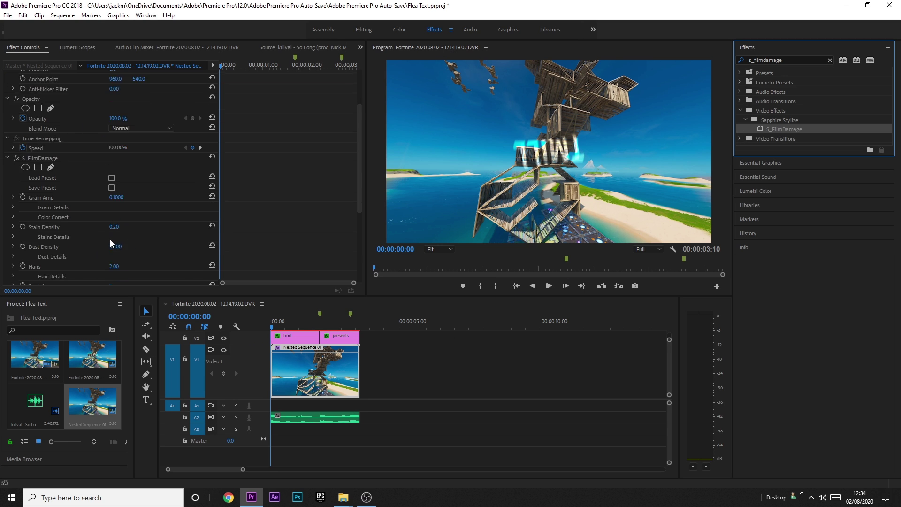
scroll(35, 183, down, 5)
click(123, 193)
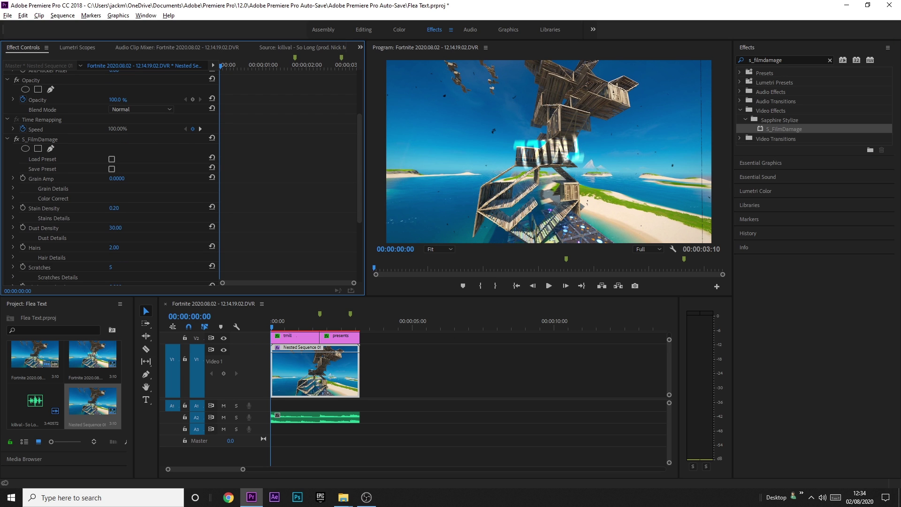
Set the film damage's Stain Density, Hairs, Scratches, Shake Amplitude, Vignette Darkness and Flicker to 0 and Dust Density to 7
scroll(110, 209, down, 2)
drag(111, 209, 101, 231)
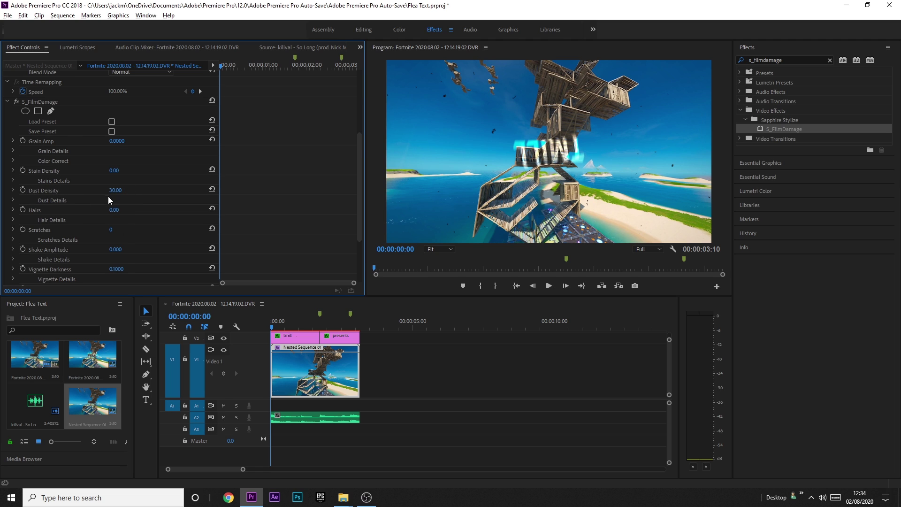
scroll(112, 202, down, 4)
drag(120, 194, 112, 194)
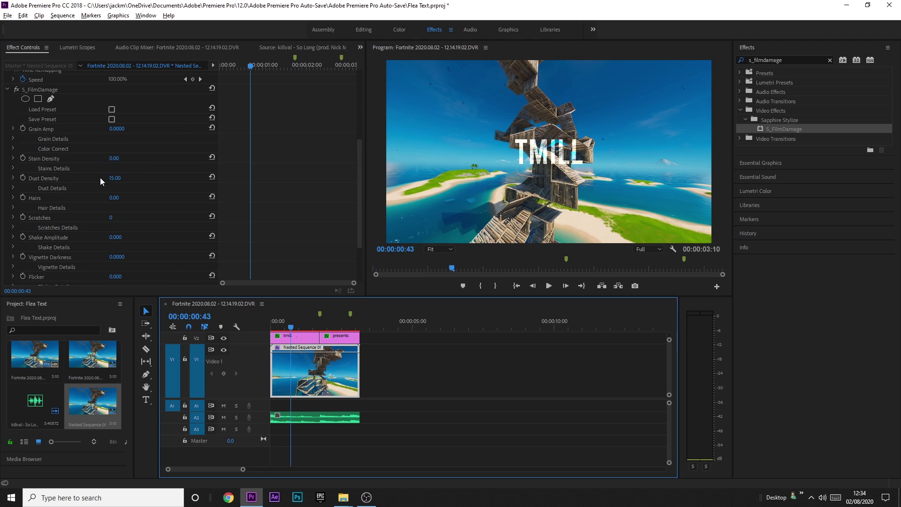
click(115, 178)
text(7)
key(Return)
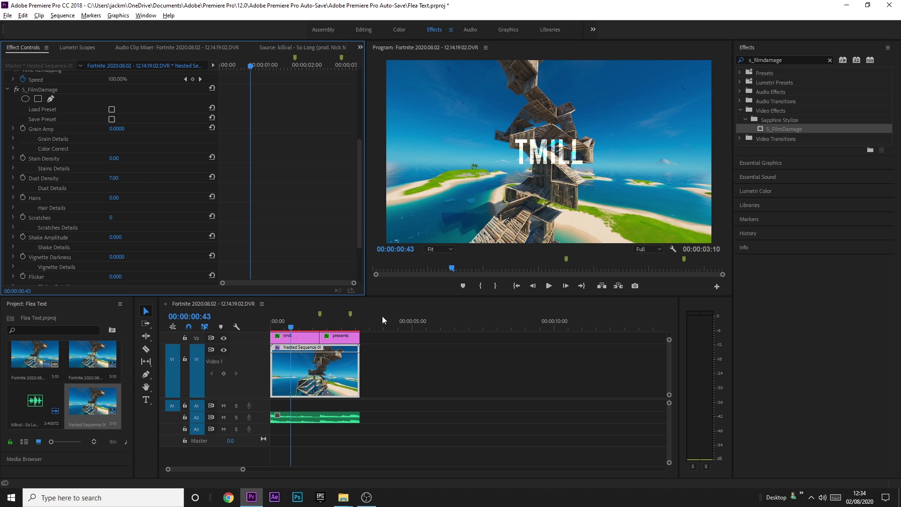
Play the sequence from the start to check the dust effect behind both titles
click(389, 353)
key(Home)
key(space)
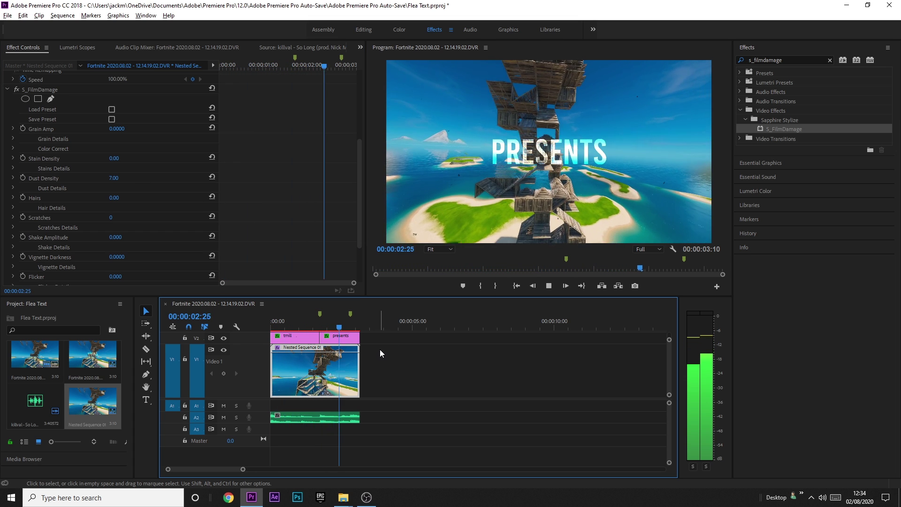
drag(305, 326, 246, 326)
key(space)
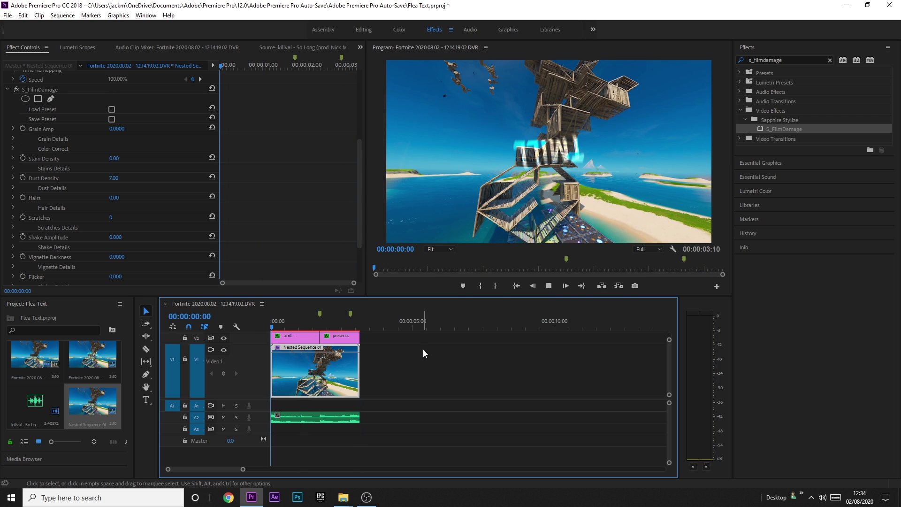